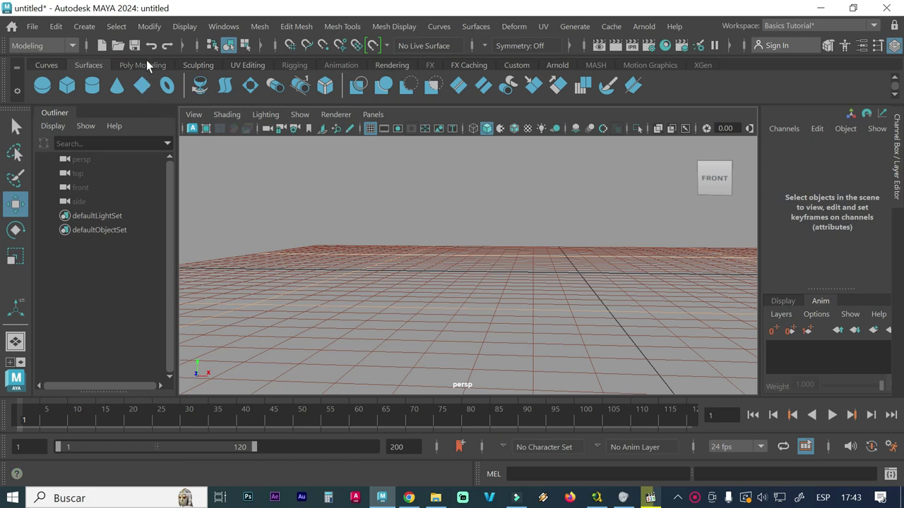
Step: Create a polygon plane 200 wide by 40 high using the Plane options
left_click(96, 28)
mouse_move(125, 80)
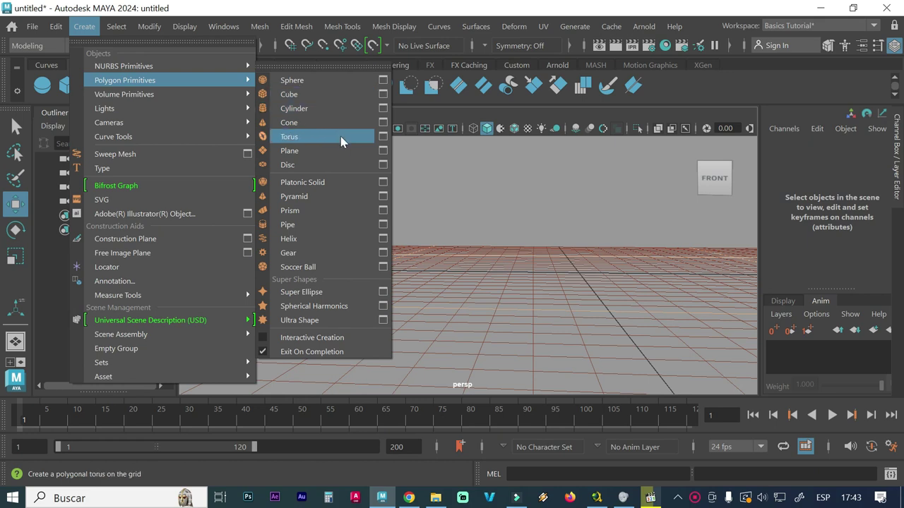
left_click(382, 151)
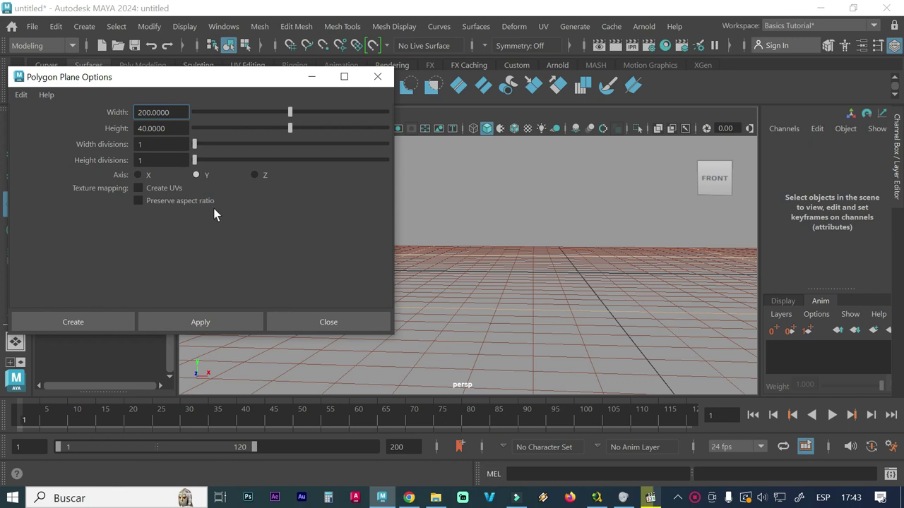
left_click(225, 322)
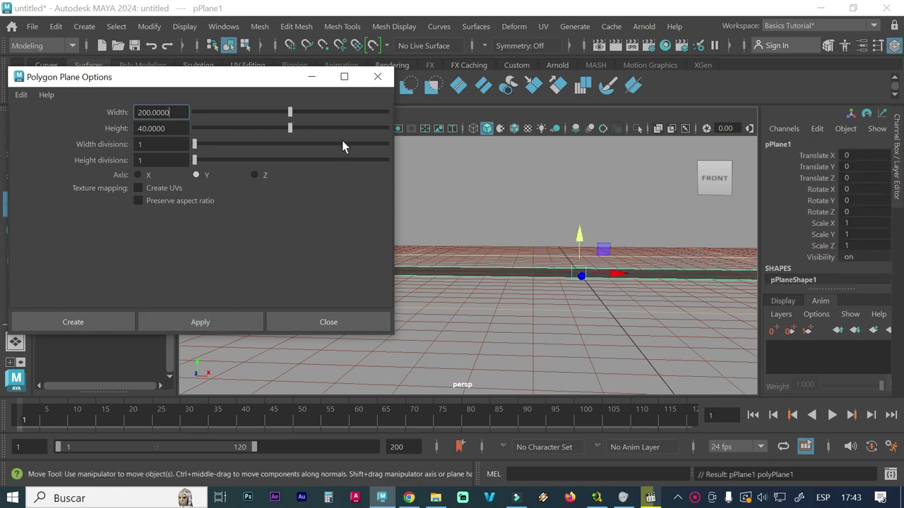
left_click(377, 76)
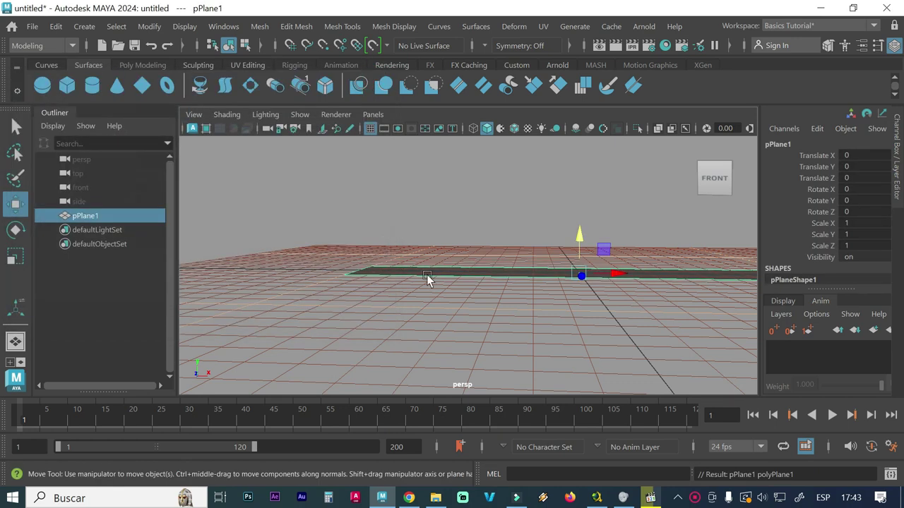
Step: Stand the plane upright with Rotate X 90 and raise it to Translate Y 20
mouse_move(490, 307)
left_mouse_down("alt")
mouse_move(487, 321)
mouse_move(465, 334)
mouse_move(510, 335)
mouse_move(454, 300)
mouse_move(606, 234)
left_mouse_up("alt")
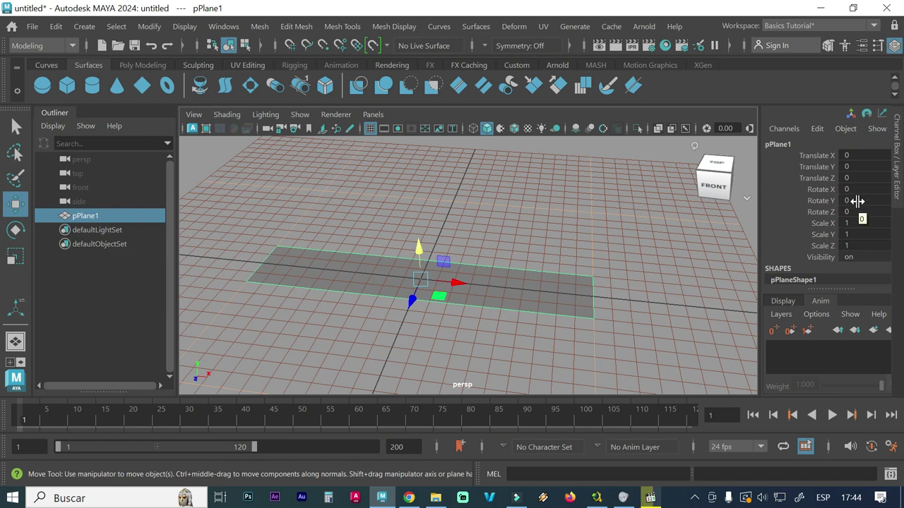
double_click(856, 202)
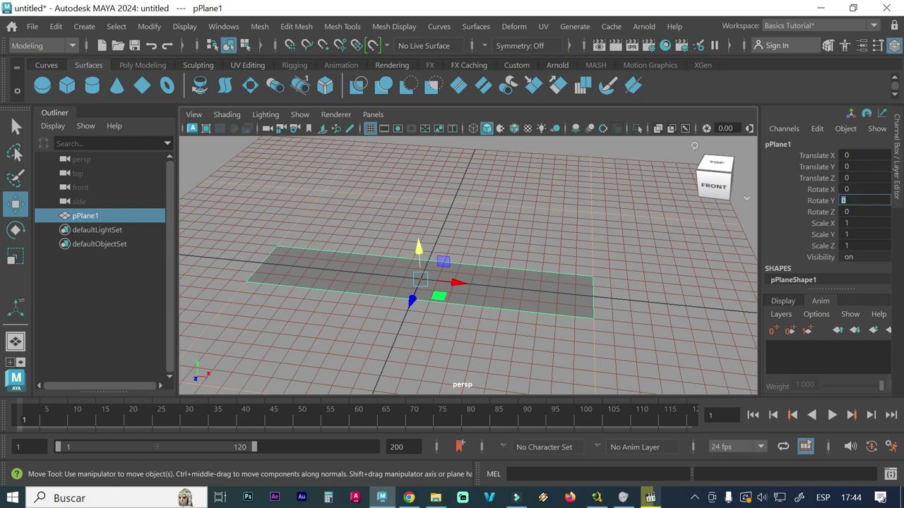
left_click(854, 190)
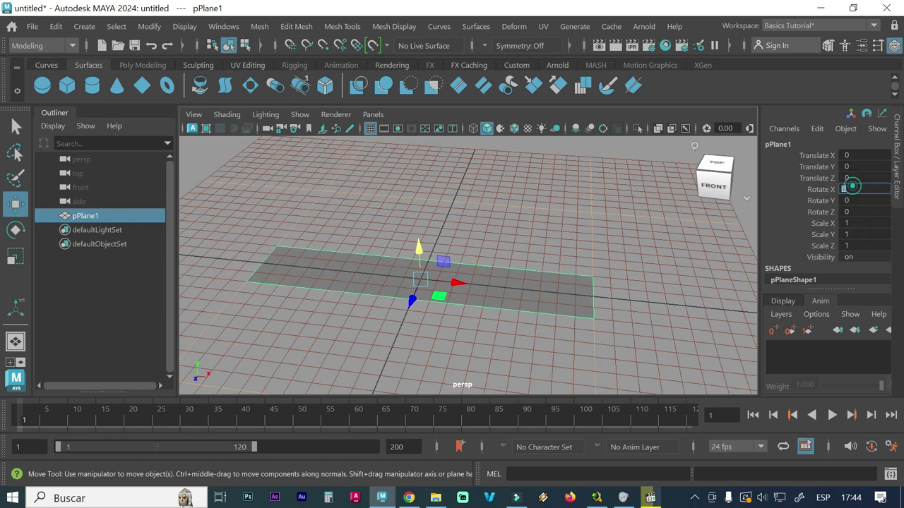
type("90")
key("Return")
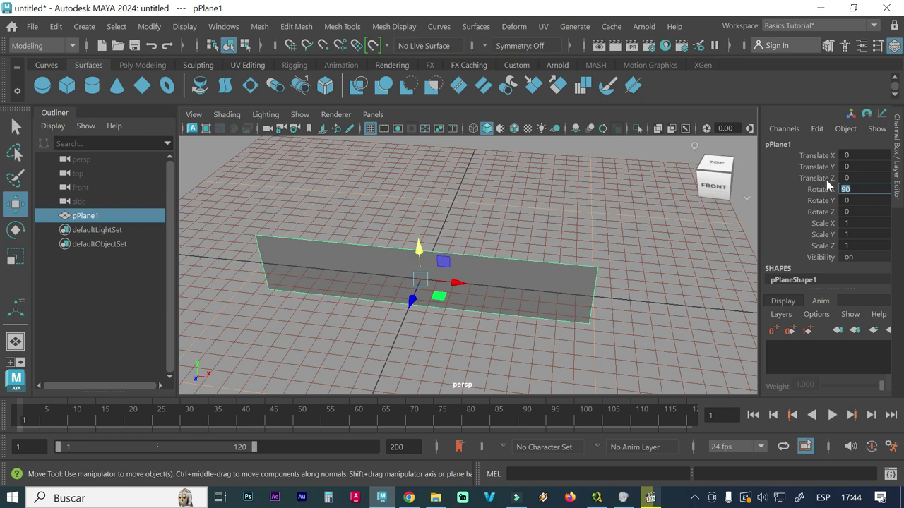
left_click(844, 166)
type("20")
key("Return")
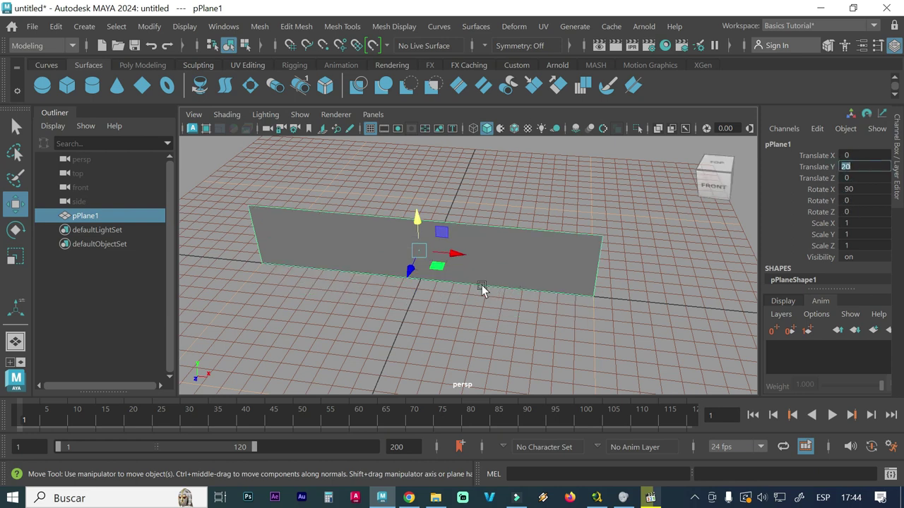
Step: Set polyPlane1 to 25 width subdivisions and 5 height subdivisions
left_click_drag(395, 299, 370, 290, "alt")
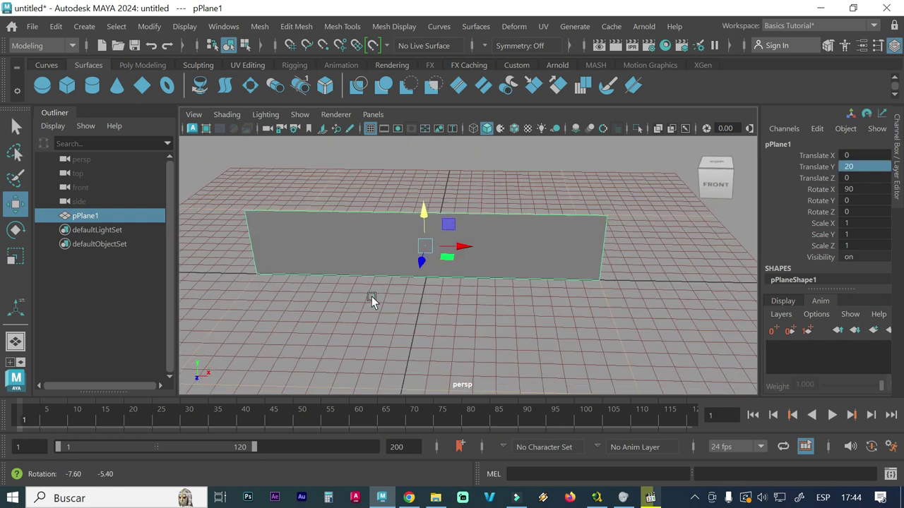
scroll(800, 239, "down", 1)
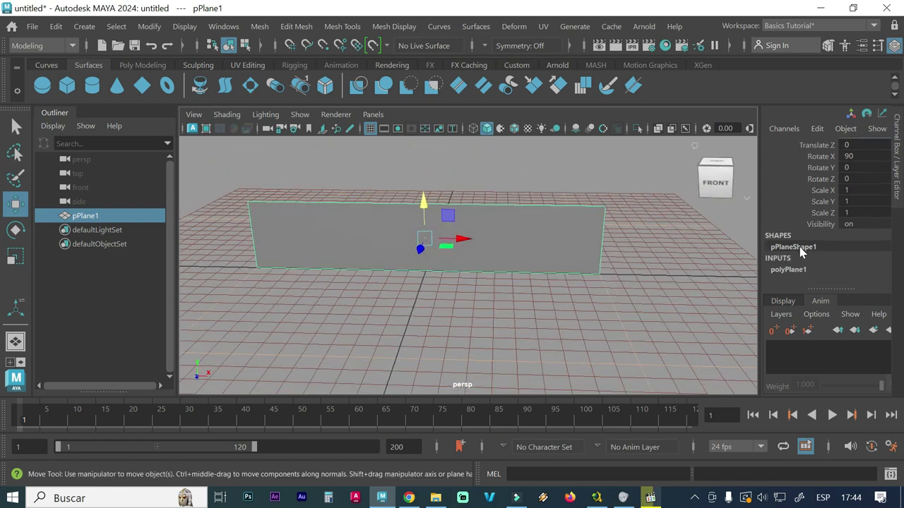
left_click(799, 269)
scroll(789, 216, "down", 1)
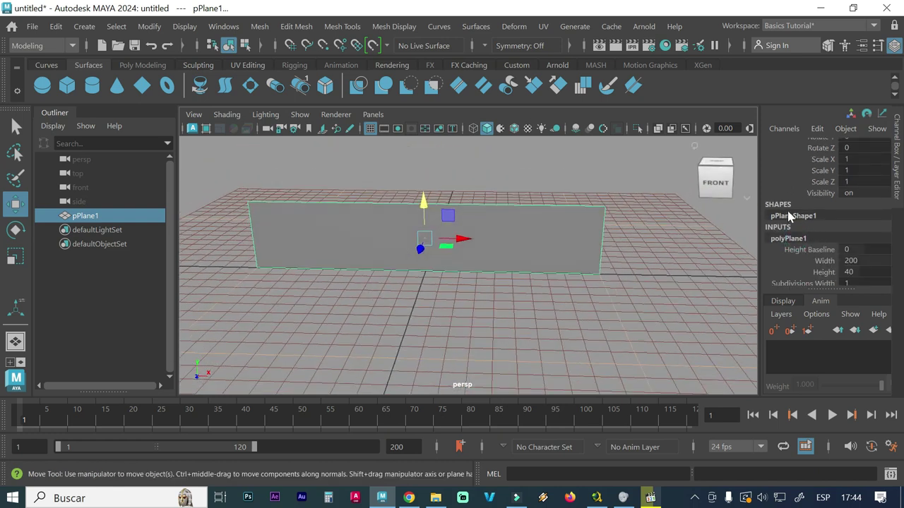
scroll(830, 268, "down", 1)
left_click(844, 253)
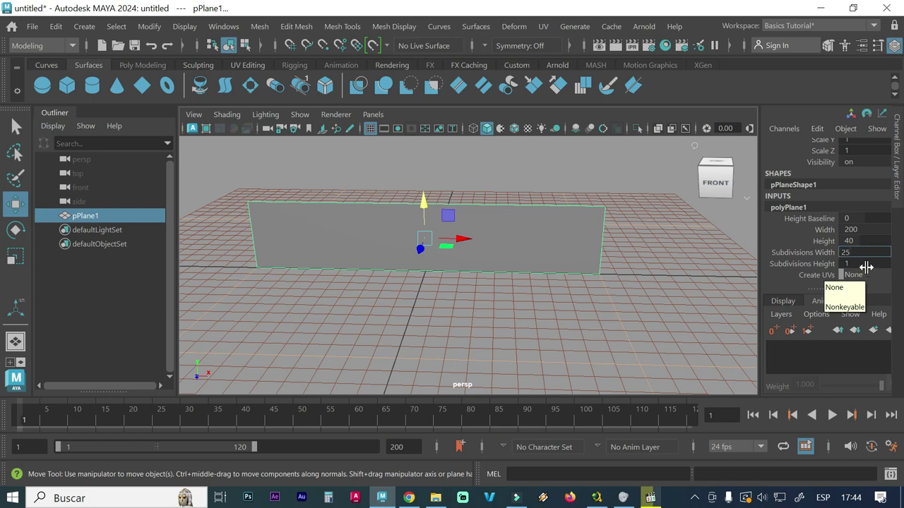
type("25")
key("Tab")
type("5")
left_click(636, 297)
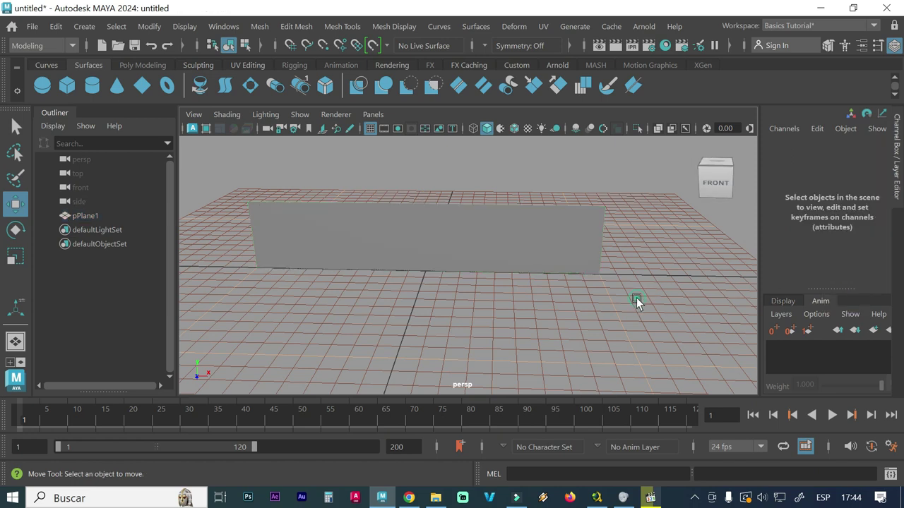
Step: Reselect pPlane1, frame it from the home view, and bring up Deform > Nonlinear
left_click(576, 243)
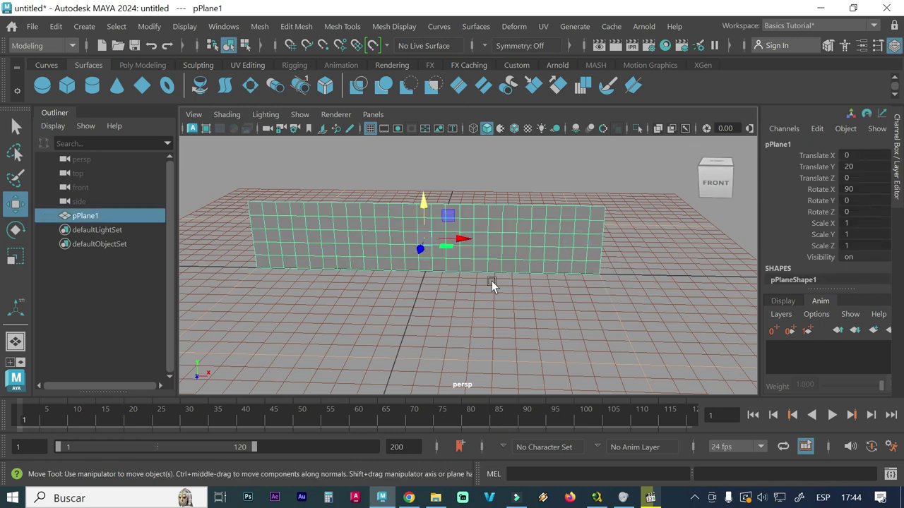
mouse_move(427, 271)
left_mouse_down("alt")
mouse_move(531, 291)
mouse_move(554, 314)
mouse_move(522, 319)
left_mouse_up("alt")
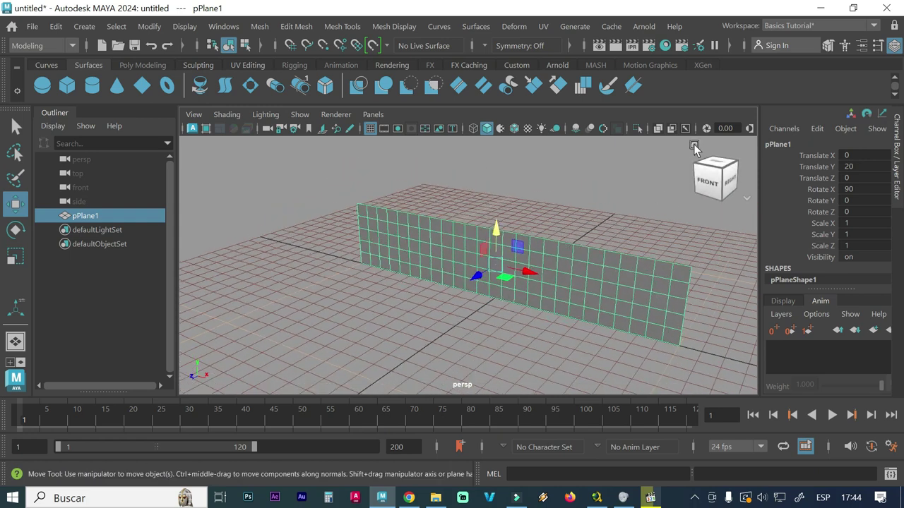
left_click(693, 145)
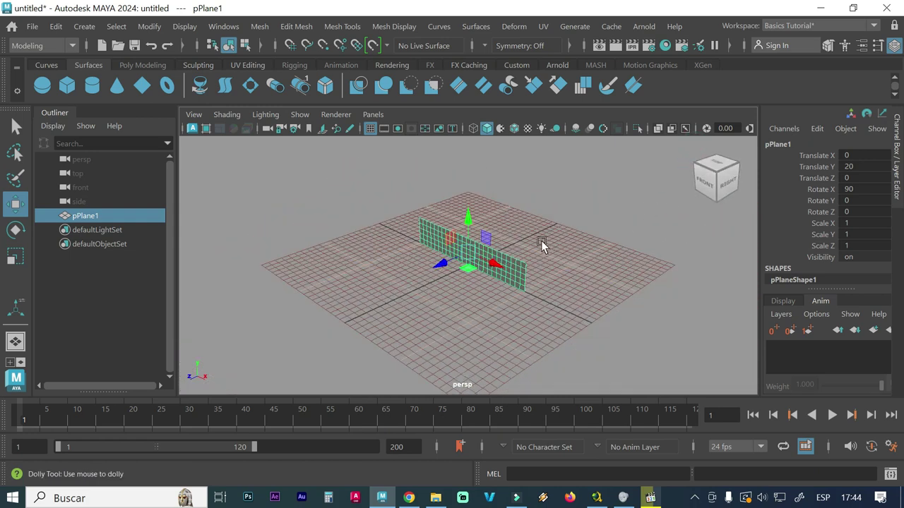
scroll(395, 239, "up", 3)
scroll(462, 251, "up", 3)
middle_click_drag(463, 251, 512, 272, "alt")
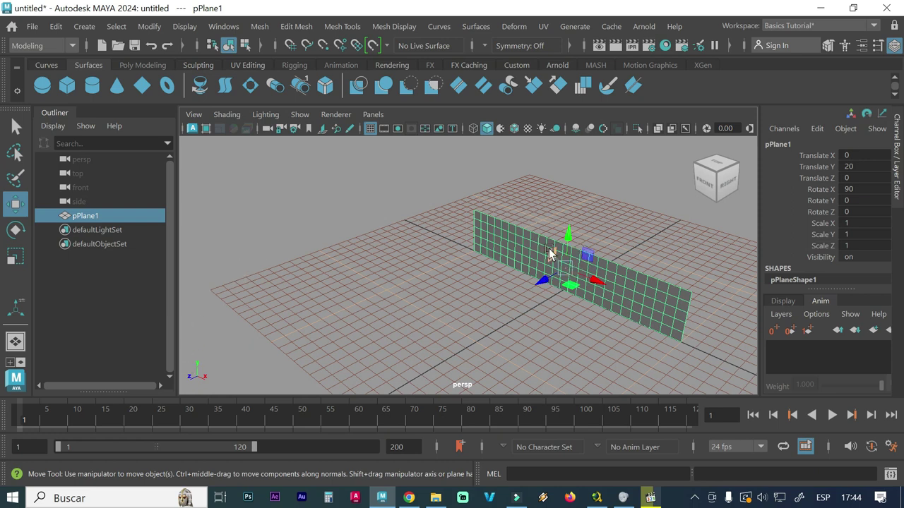
left_click(516, 27)
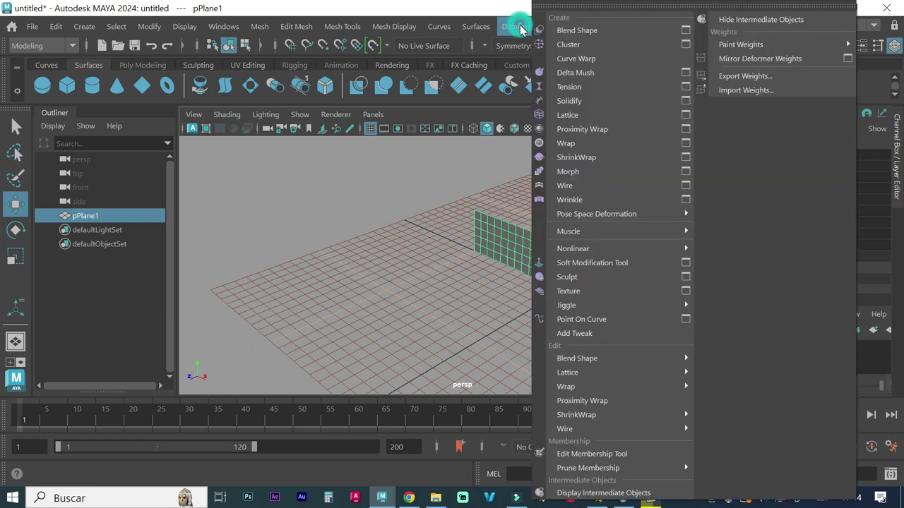
mouse_move(572, 249)
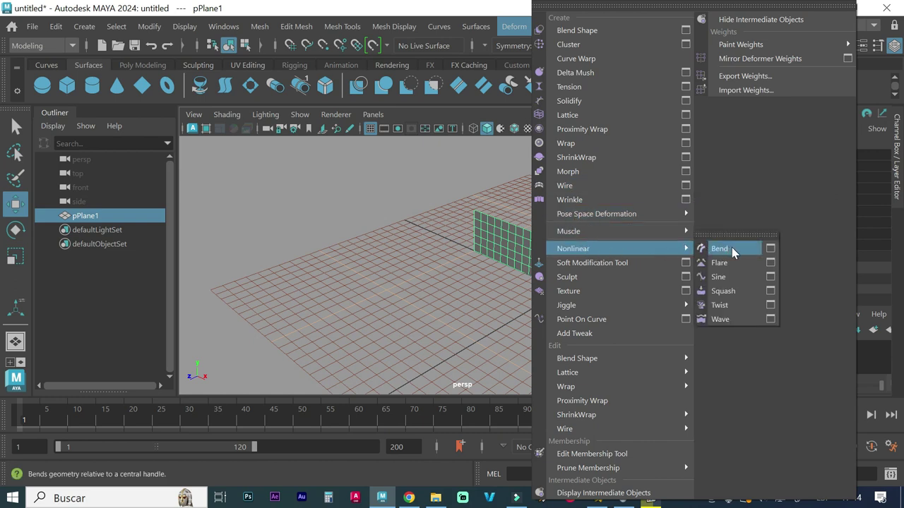
Step: Open Bend Options, enlarge the window, and enter a Curvature of 60
left_click(770, 250)
left_click_drag(209, 79, 204, 16)
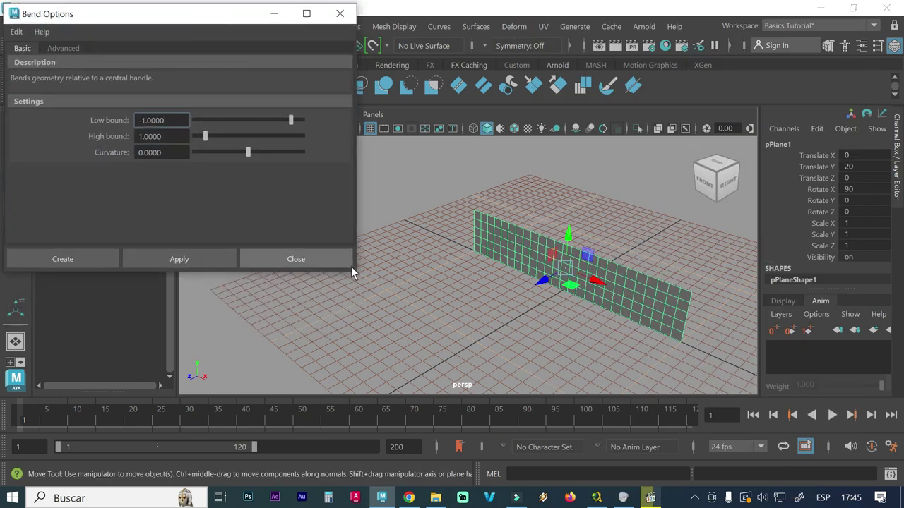
left_click_drag(353, 270, 333, 463)
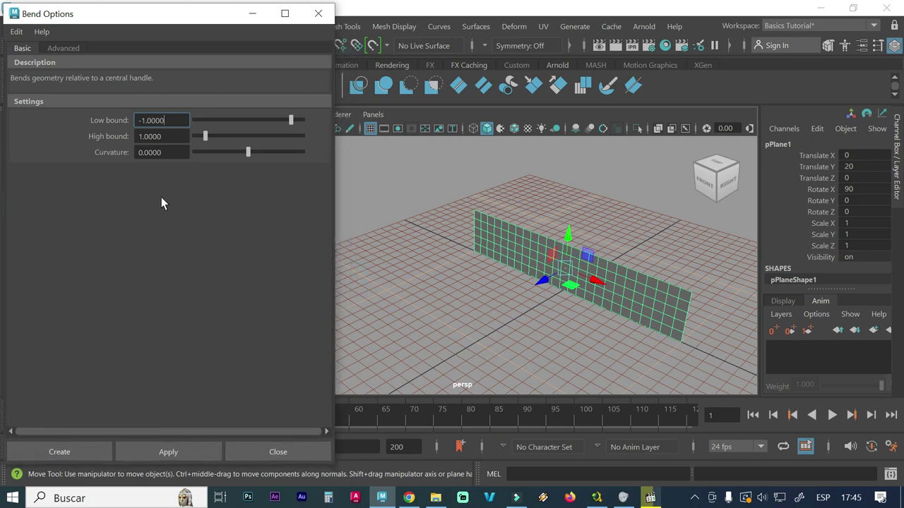
left_click(168, 152)
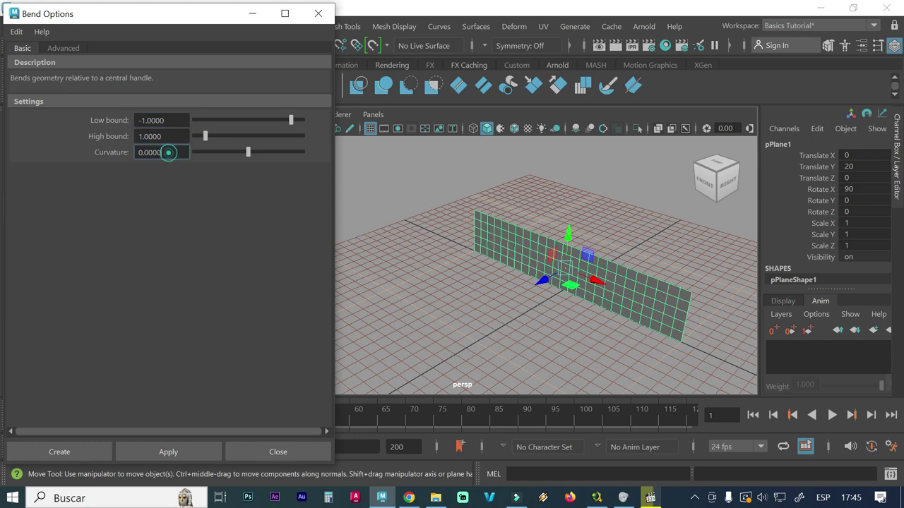
type("60")
key("Return")
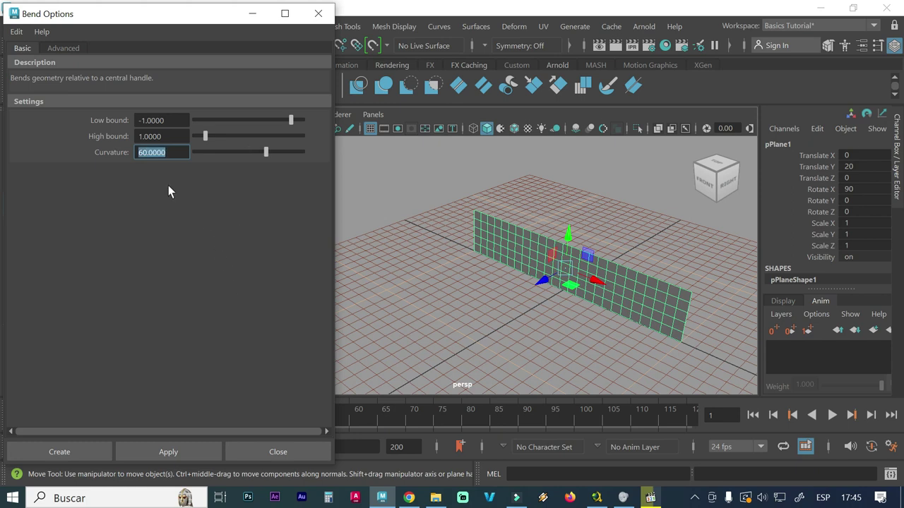
Step: Apply the Bend deformer to create bend1Handle, then inspect it in the viewport
left_click(187, 446)
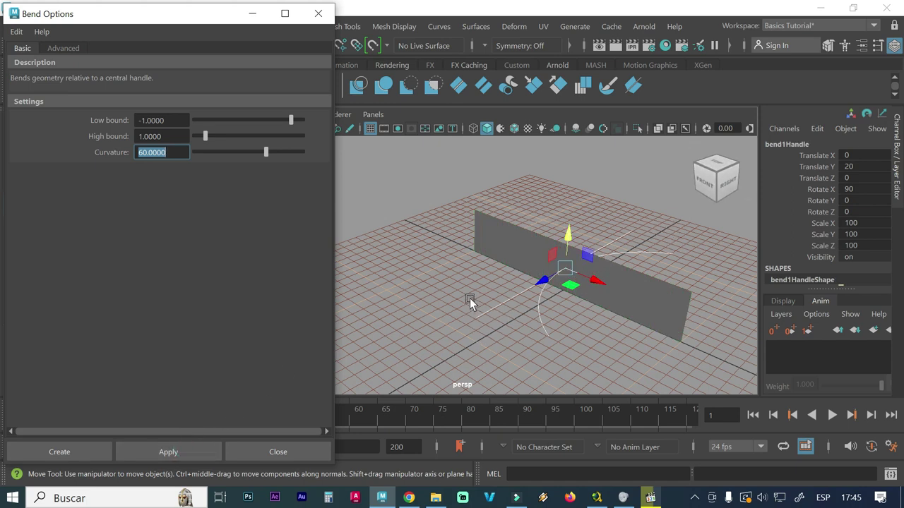
right_click_drag(444, 319, 501, 324, "alt")
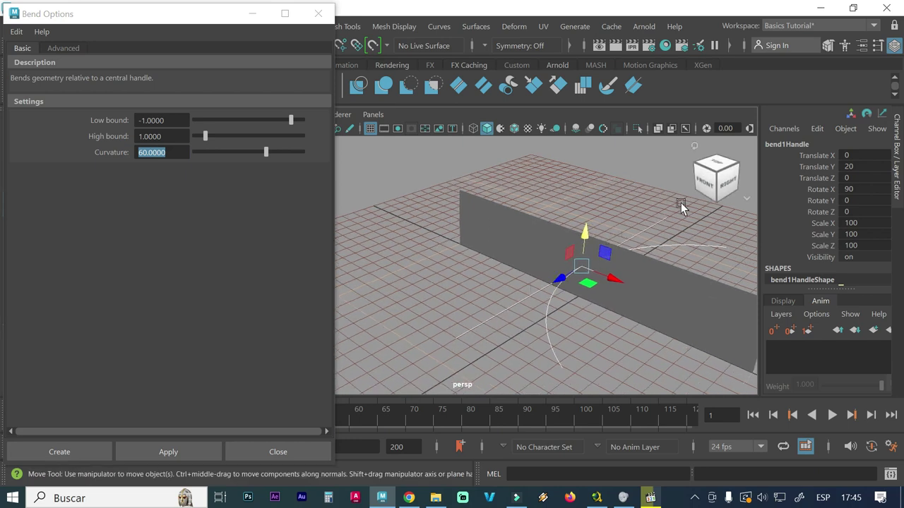
left_click_drag(720, 252, 687, 244, "alt")
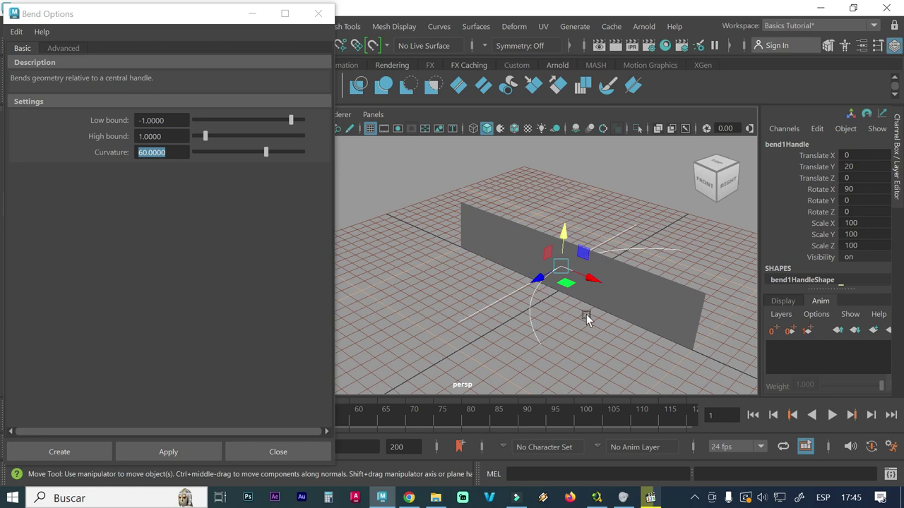
scroll(772, 211, "down", 2)
scroll(772, 210, "up", 2)
Step: Rotate the bend handle and set bend1Handle Rotate Y to -90
key("r")
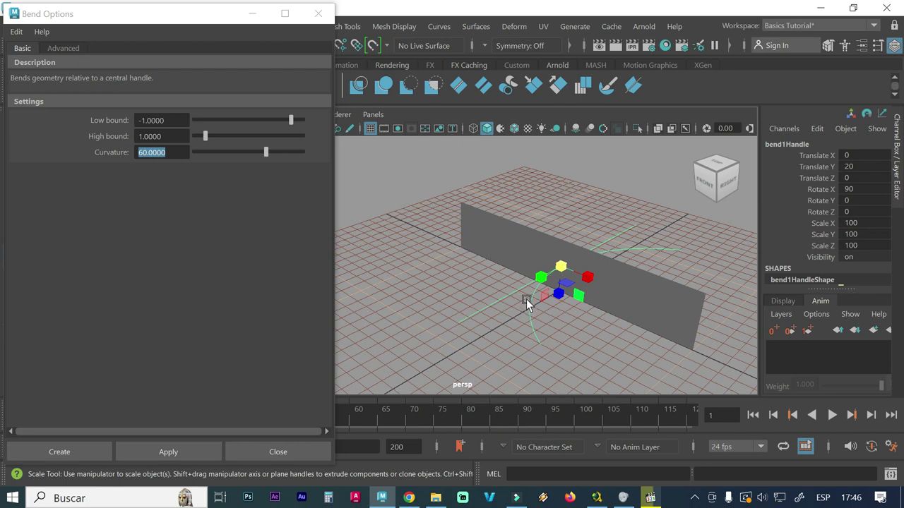
key("e")
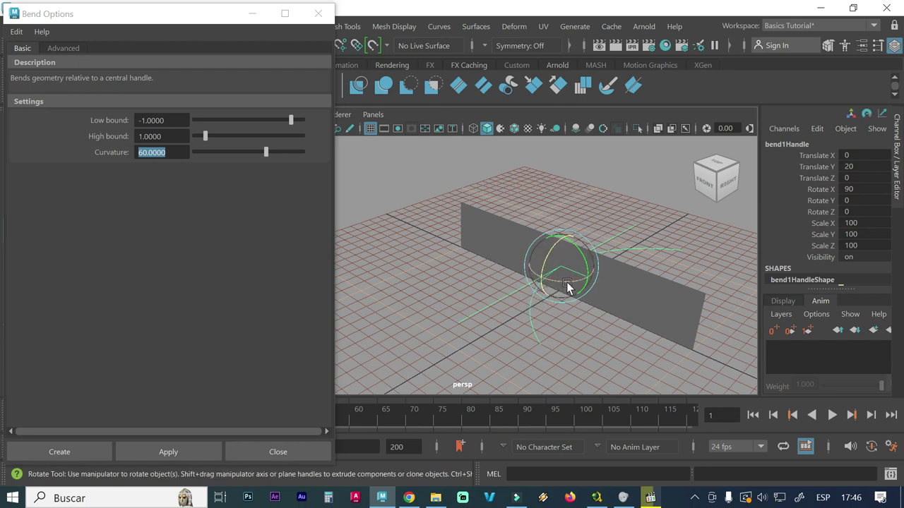
mouse_move(566, 282)
left_mouse_down()
mouse_move(550, 282)
mouse_move(541, 269)
mouse_move(602, 253)
left_mouse_up()
double_click(863, 201)
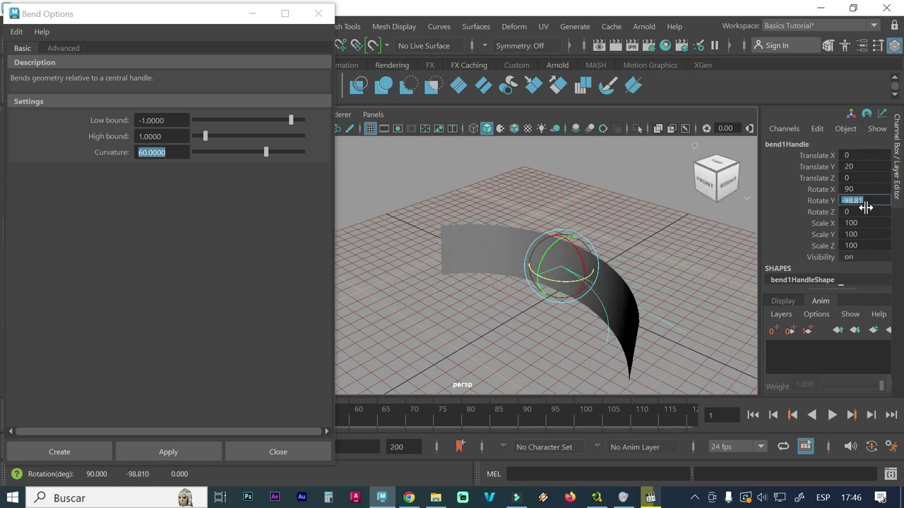
type("-90")
key("Return")
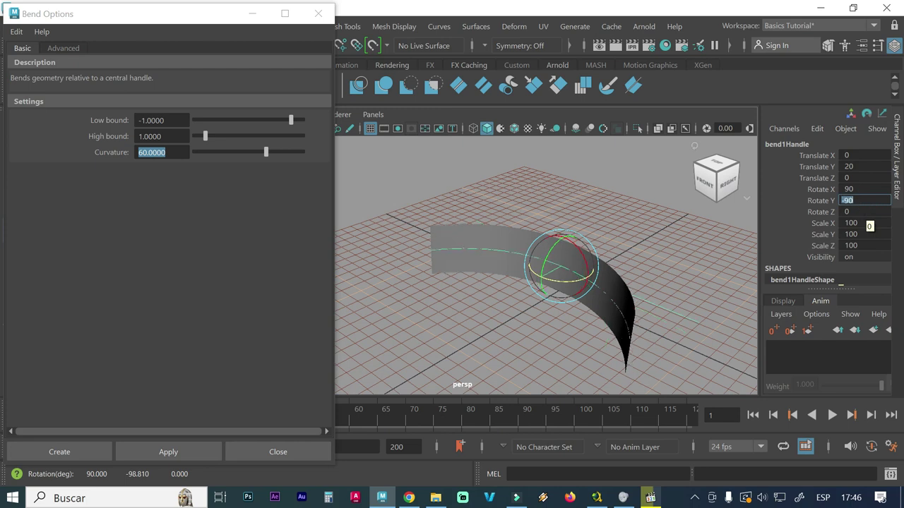
Step: Try bend1Handle Rotate Y at 90, then return it to -90
left_click(860, 205)
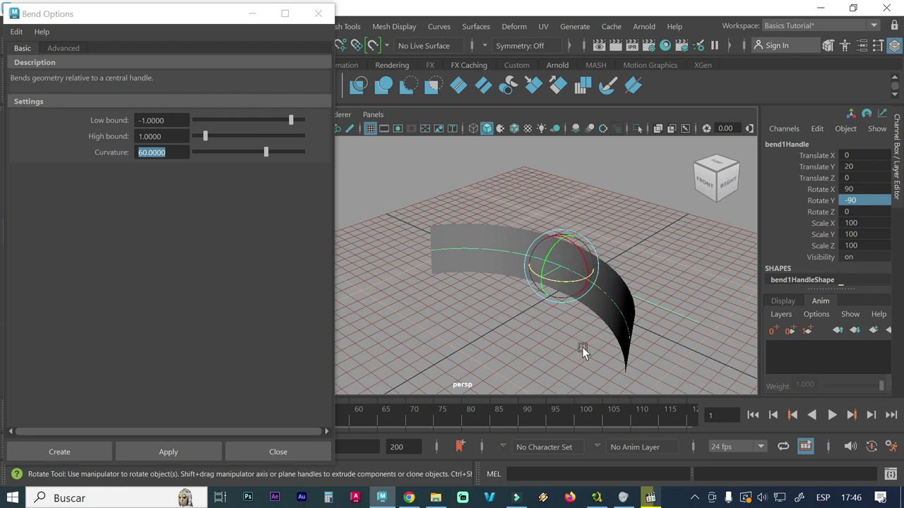
double_click(866, 203)
type("90")
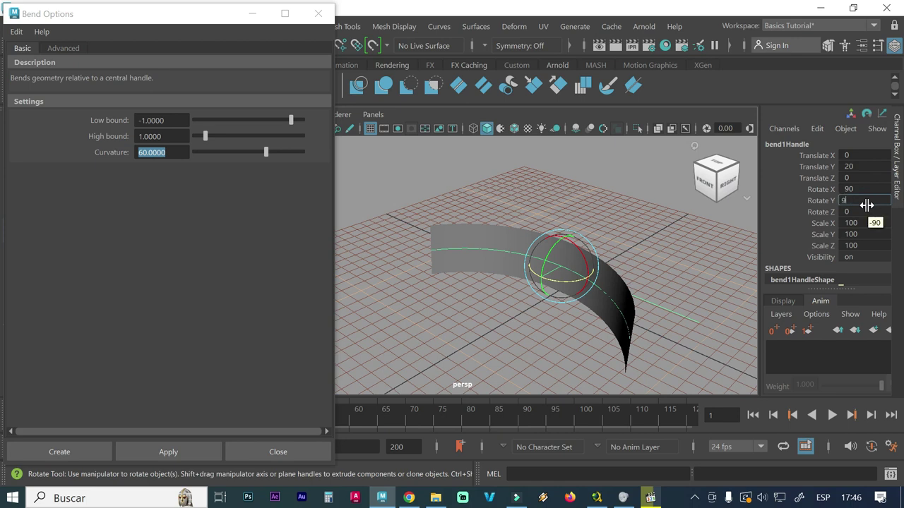
key("Return")
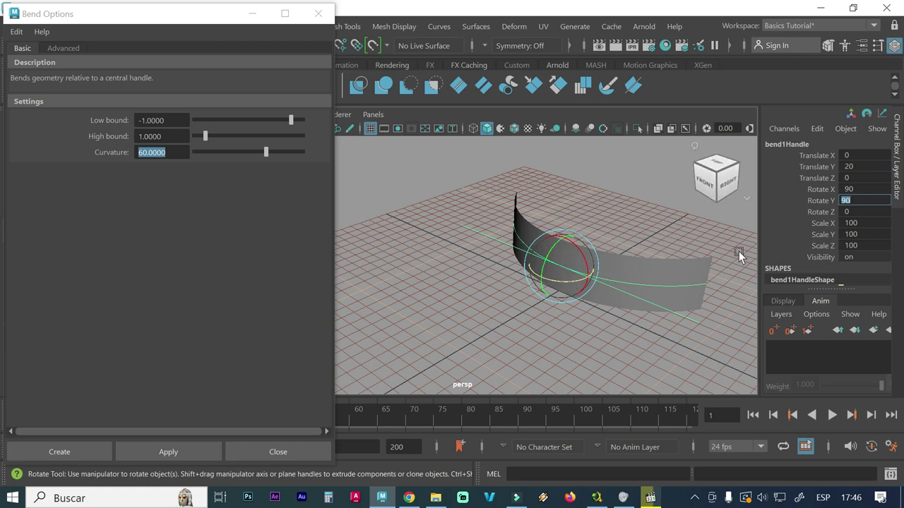
type("-90")
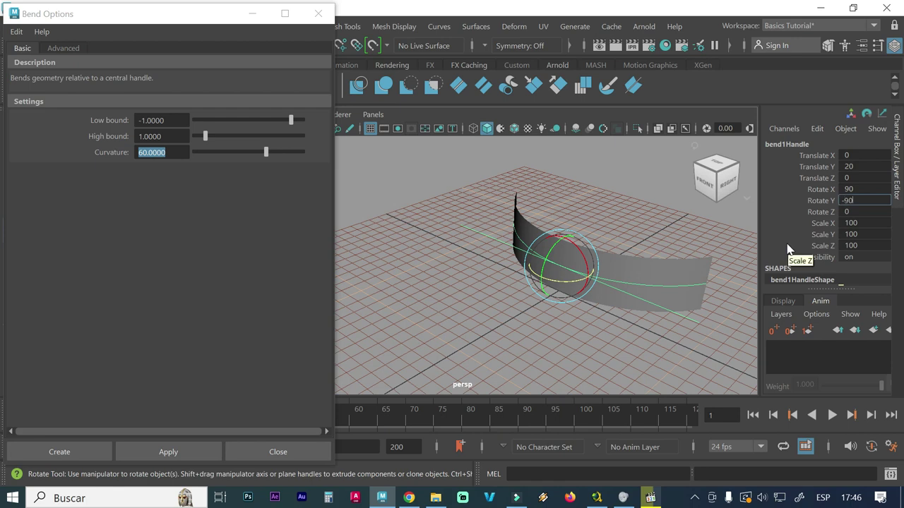
key("Return")
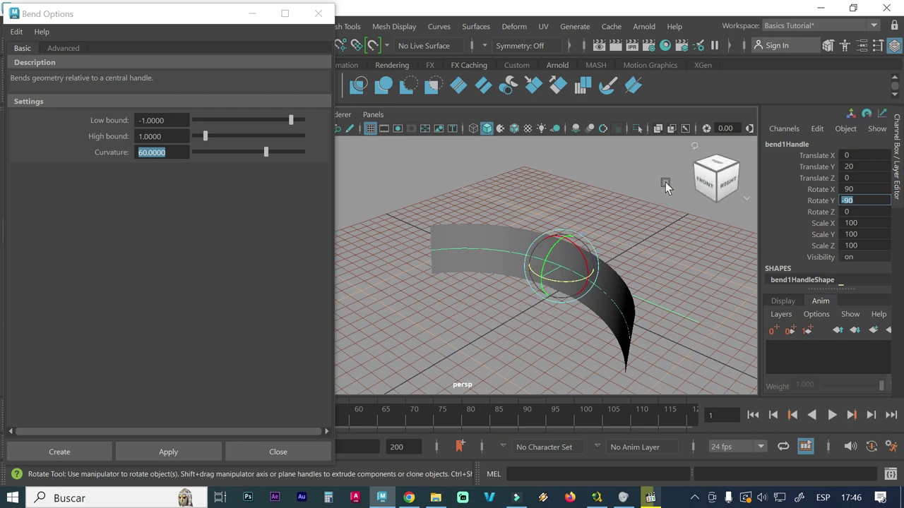
left_click(698, 147)
Step: Expand bend1 under INPUTS and raise its Curvature to 100
right_click_drag(587, 241, 603, 291, "alt")
mouse_move(603, 291)
middle_mouse_down("alt")
mouse_move(531, 300)
mouse_move(617, 298)
middle_mouse_up("alt")
mouse_move(617, 299)
right_mouse_down("alt")
mouse_move(542, 298)
mouse_move(606, 315)
right_mouse_up("alt")
left_click_drag(606, 308, 590, 312, "alt")
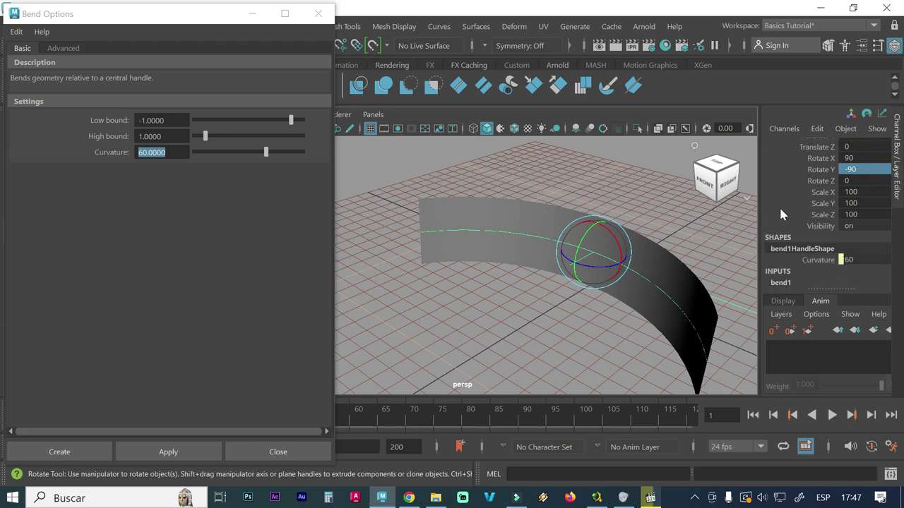
scroll(781, 211, "down", 2)
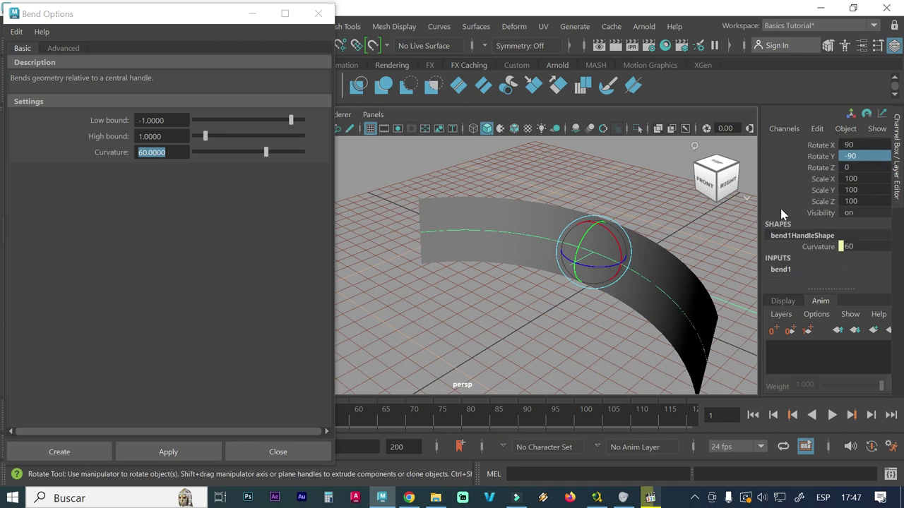
left_click(781, 269)
scroll(783, 229, "down", 2)
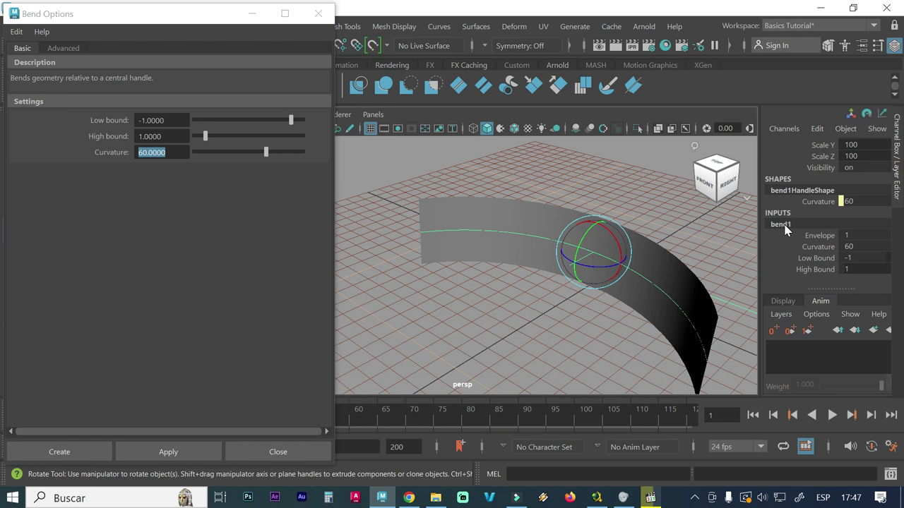
double_click(854, 247)
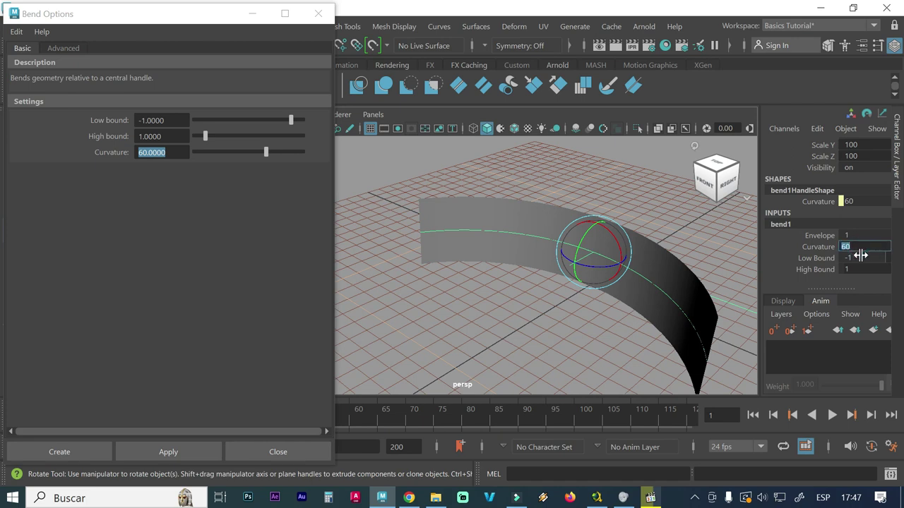
type("100")
key("Return")
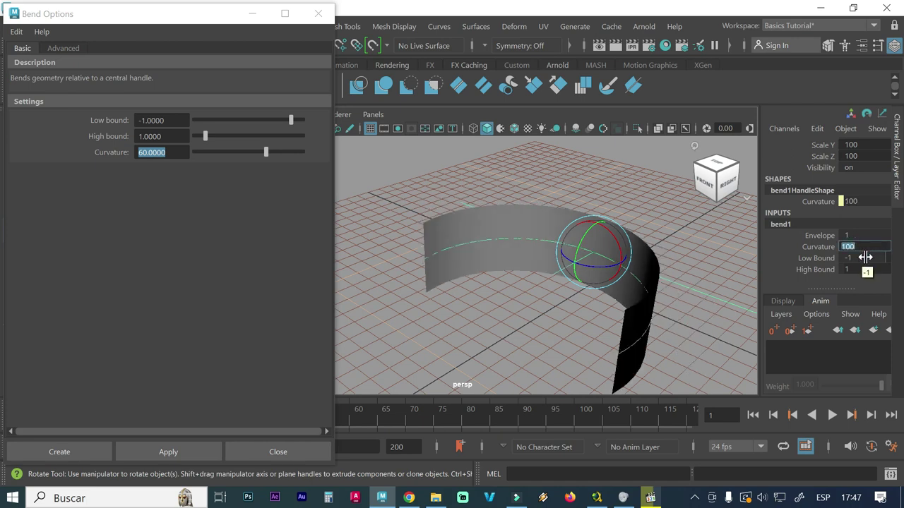
Step: Begin editing the bend's Low Bound and view the curled plane from the side
double_click(860, 258)
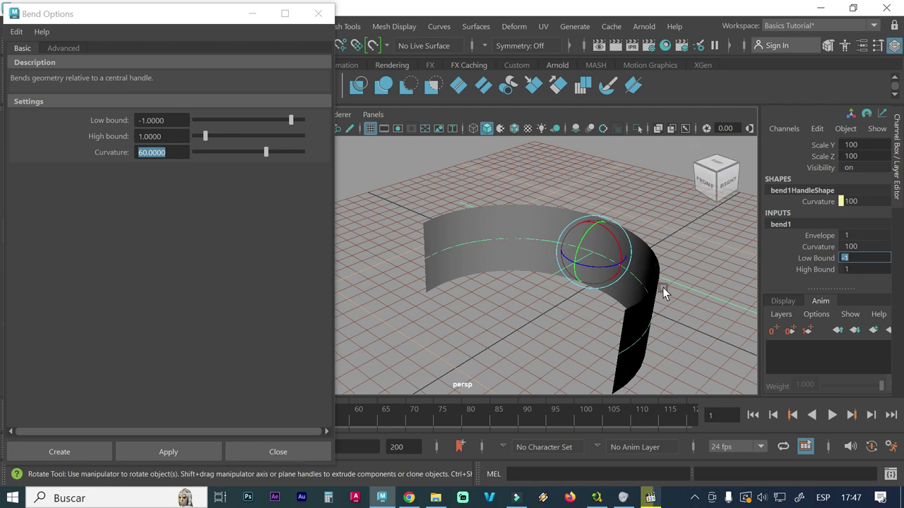
left_click_drag(663, 287, 627, 305, "alt")
mouse_move(627, 304)
middle_mouse_down("alt")
mouse_move(605, 274)
mouse_move(579, 275)
middle_mouse_up("alt")
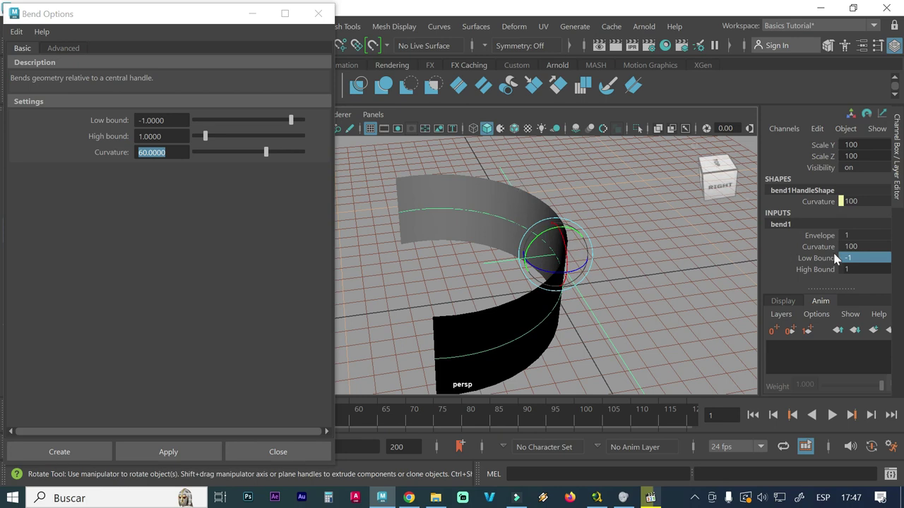
Step: Set bend1 Low Bound to 0, re-angle the view, and switch to the Move Tool
double_click(850, 258)
type("0")
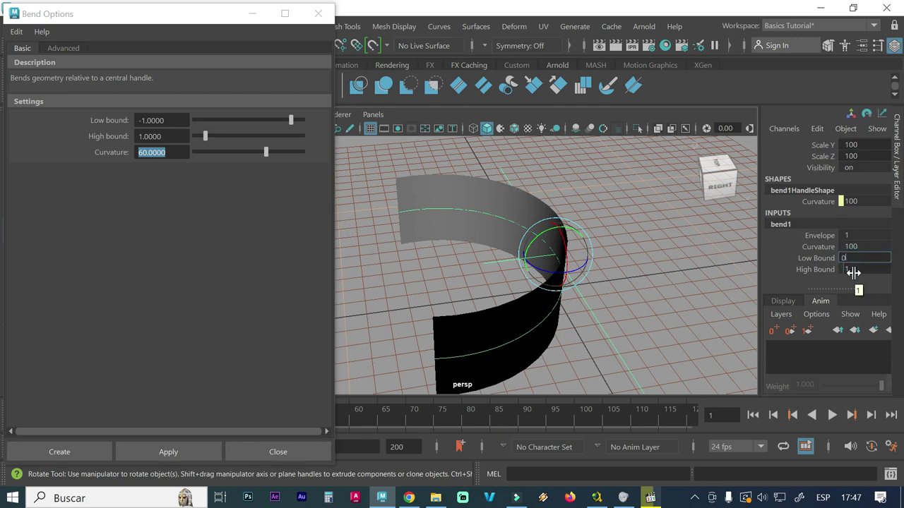
key("Return")
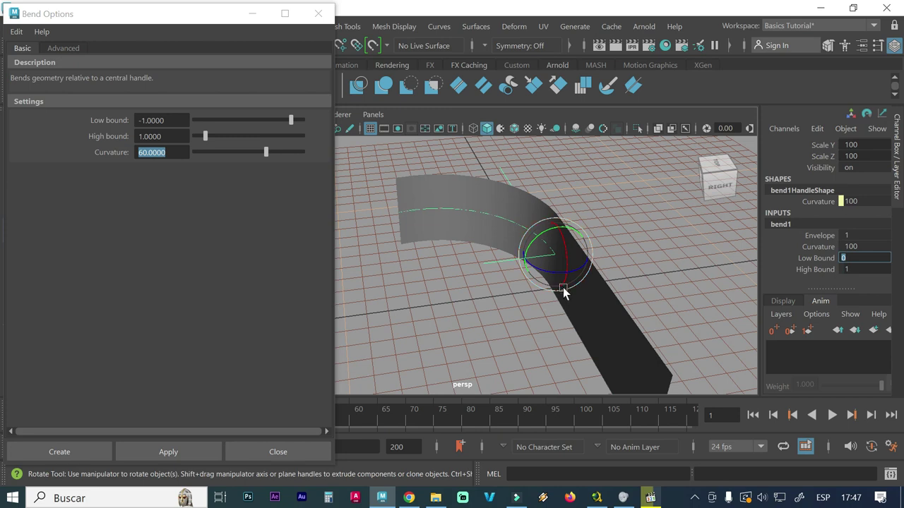
mouse_move(589, 327)
left_mouse_down("alt")
mouse_move(599, 267)
mouse_move(636, 248)
mouse_move(513, 280)
mouse_move(543, 292)
mouse_move(552, 279)
left_mouse_up("alt")
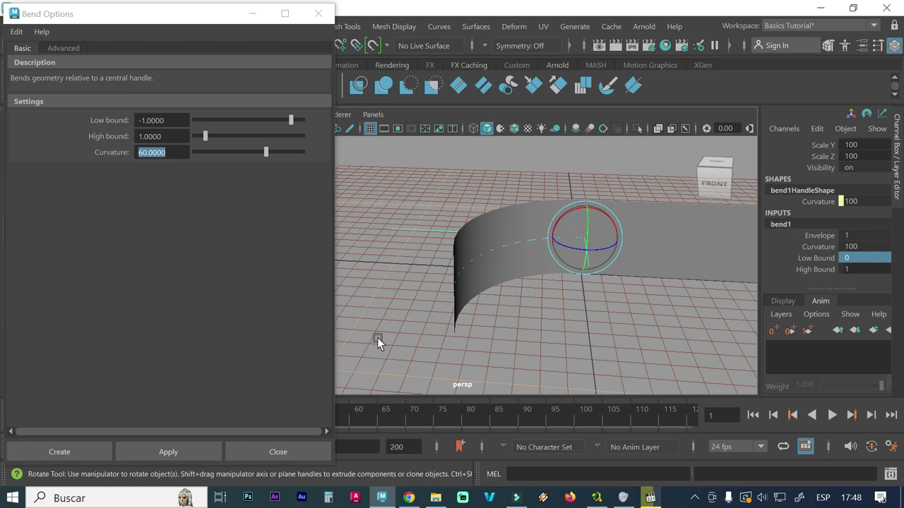
middle_click_drag(518, 269, 446, 275, "alt")
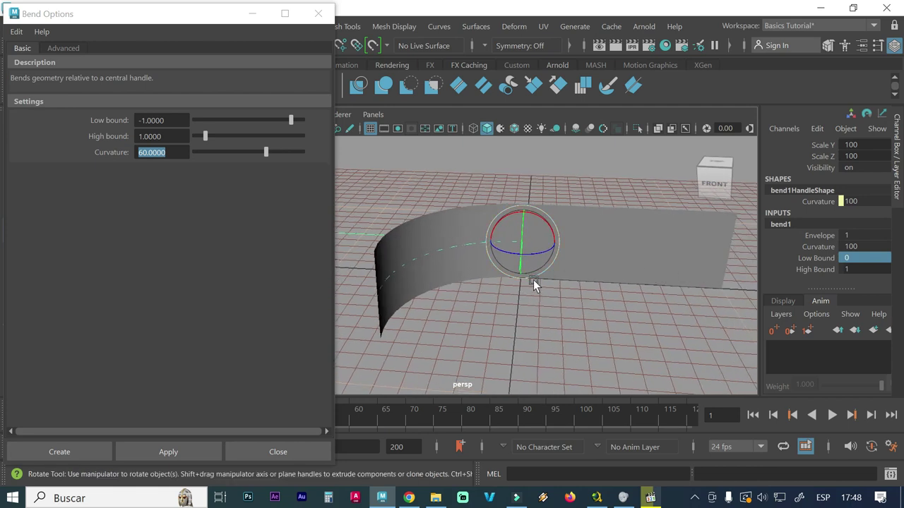
middle_click_drag(591, 289, 659, 292, "alt")
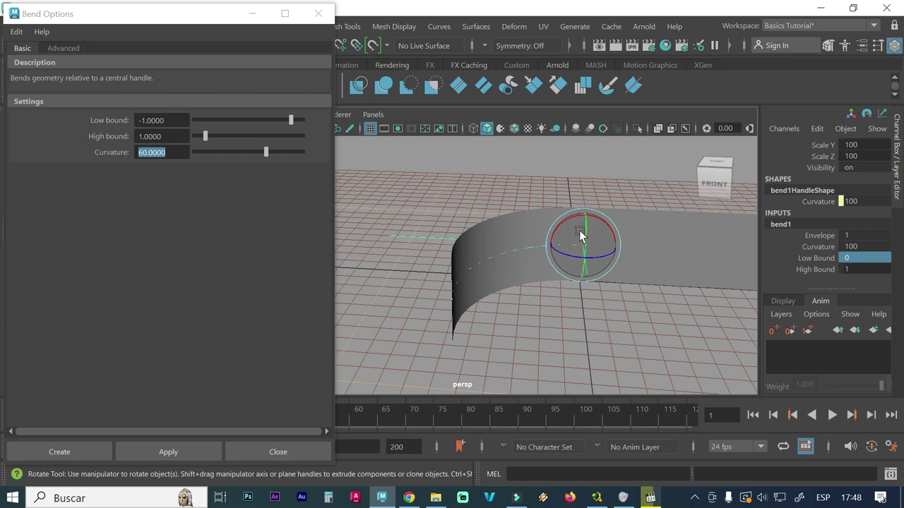
mouse_move(604, 294)
left_mouse_down("alt")
mouse_move(570, 310)
mouse_move(584, 307)
left_mouse_up("alt")
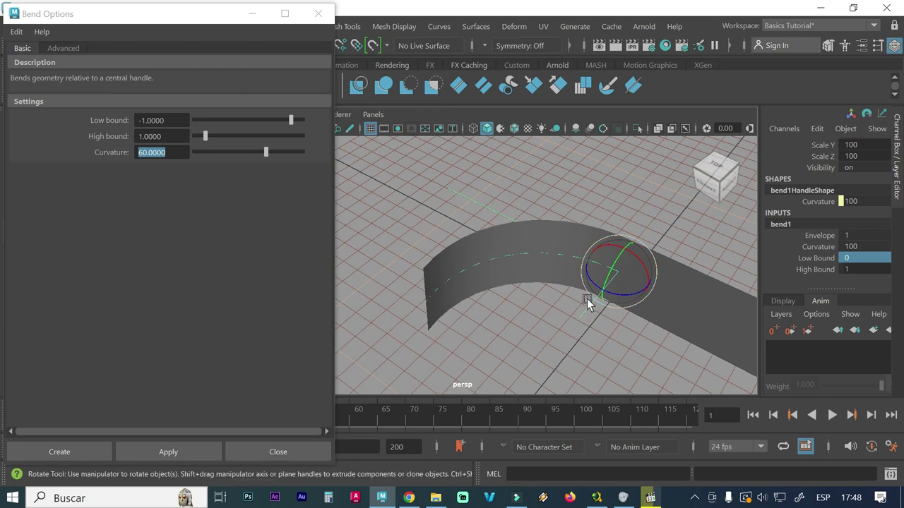
key("w")
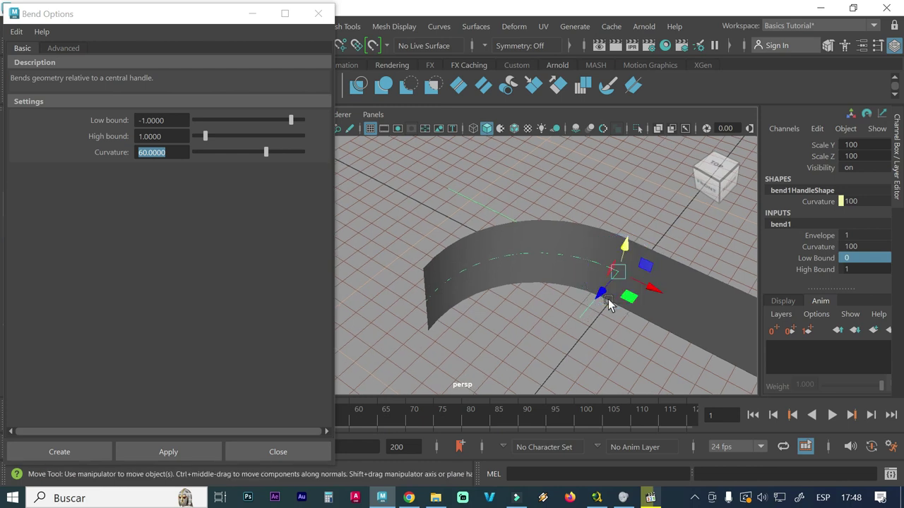
scroll(787, 233, "up", 3)
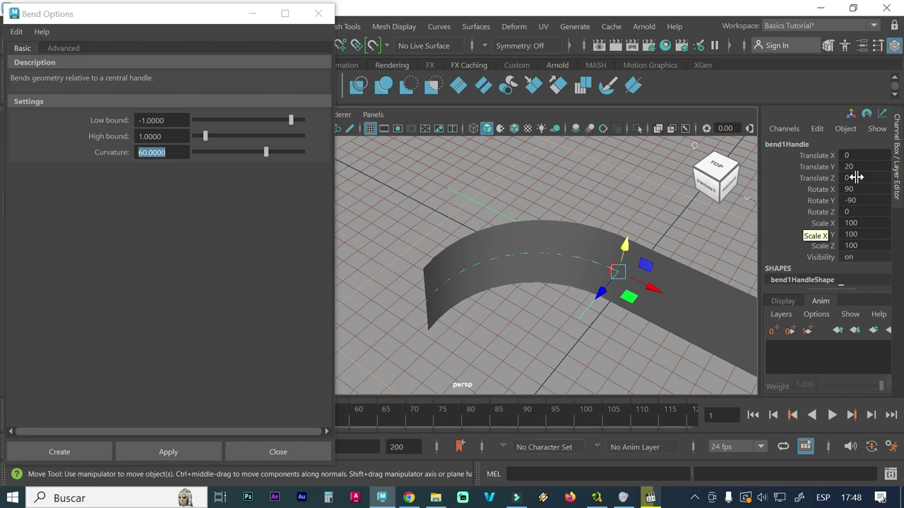
Step: Try bend1Handle Translate X at 50, then -50, and reframe the view
double_click(852, 155)
type("50")
key("Return")
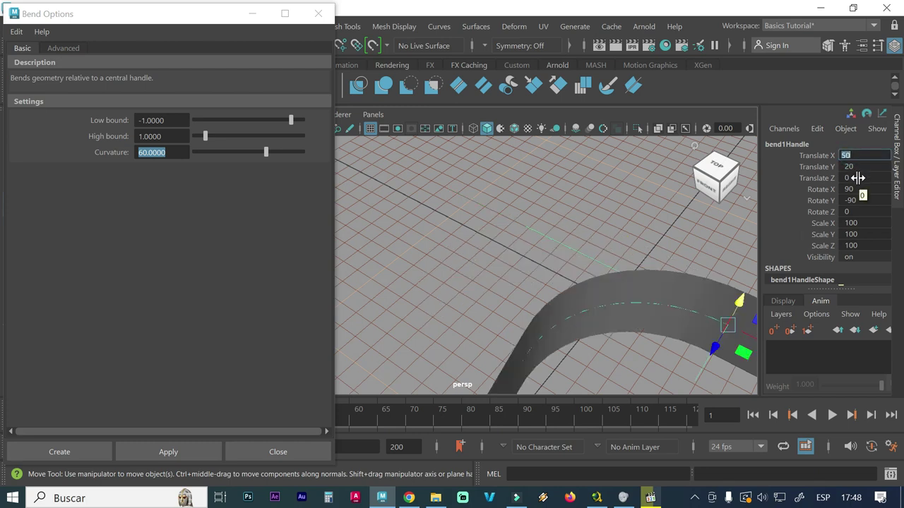
type("-50")
key("Return")
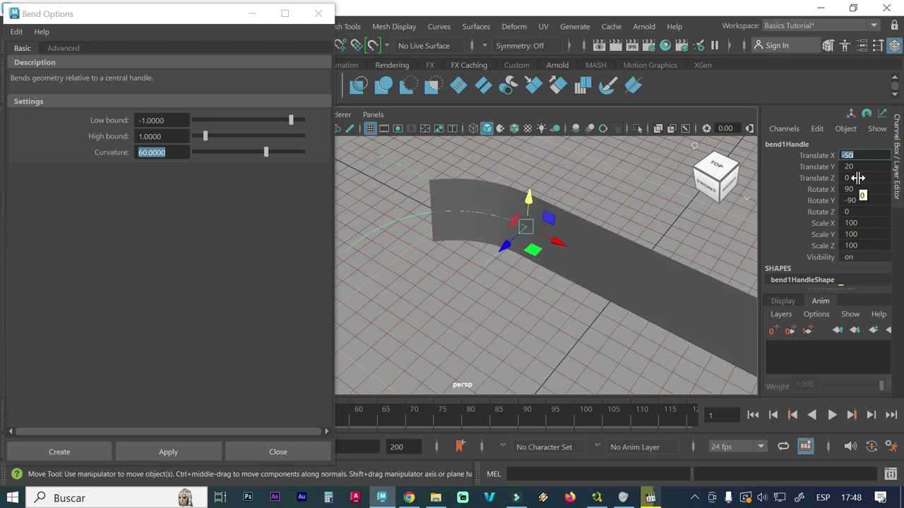
mouse_move(637, 231)
left_mouse_down("alt")
mouse_move(632, 267)
mouse_move(647, 264)
mouse_move(634, 259)
left_mouse_up("alt")
mouse_move(634, 257)
middle_mouse_down("alt")
mouse_move(558, 289)
mouse_move(577, 327)
mouse_move(626, 343)
middle_mouse_up("alt")
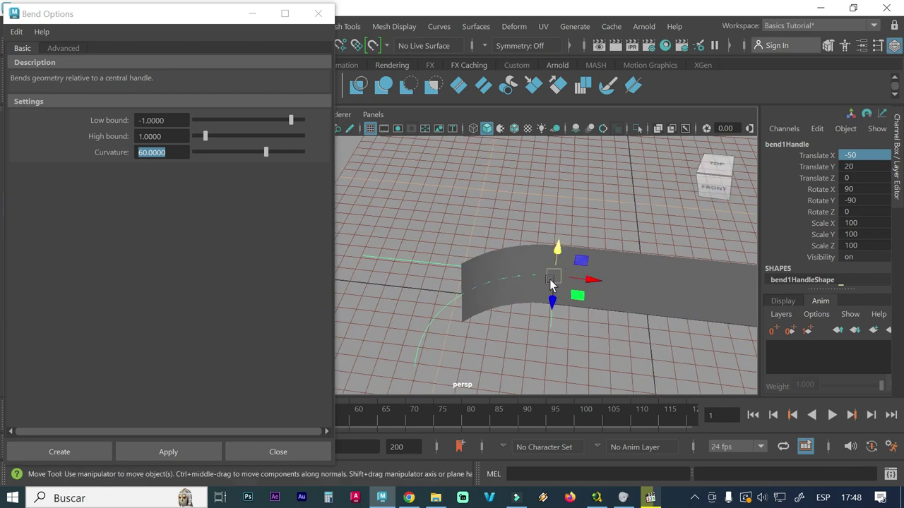
right_click_drag(665, 319, 612, 308, "alt")
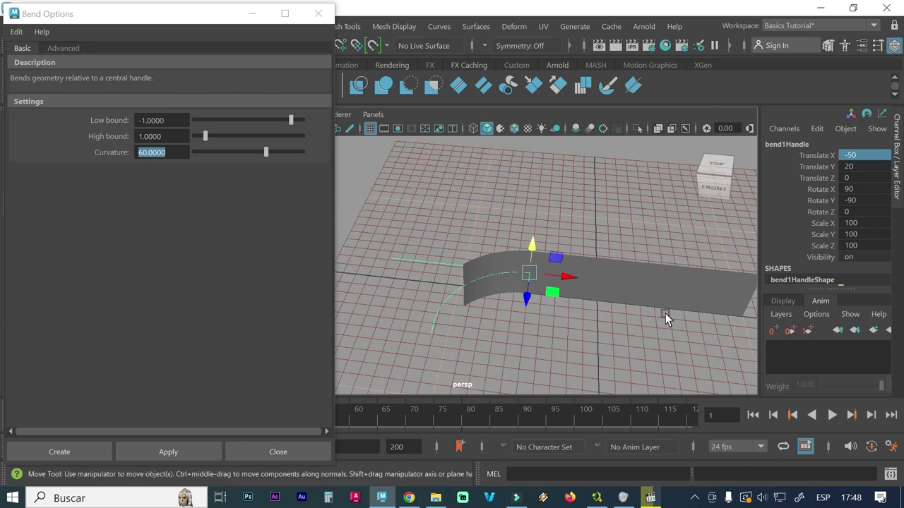
right_click_drag(665, 314, 648, 319, "alt")
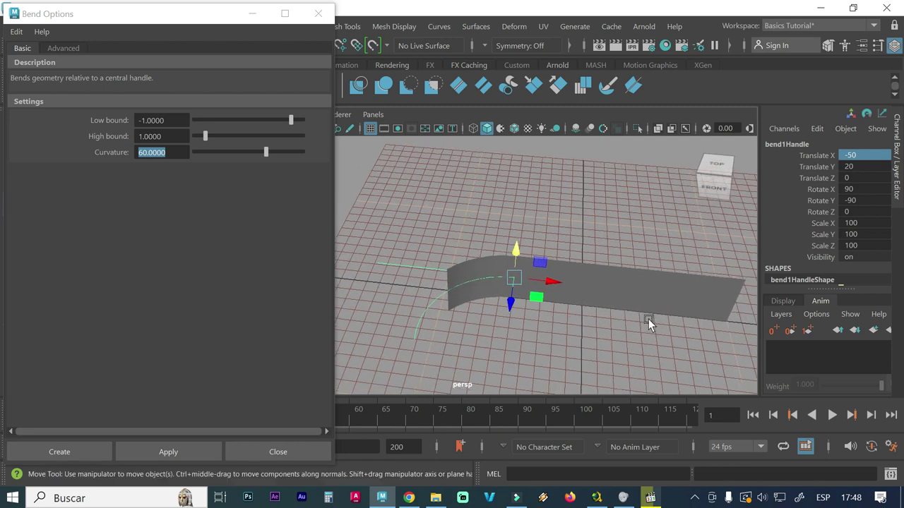
Step: Cycle Translate X through 0 and 50, settling on -50
left_click(854, 155)
type("0")
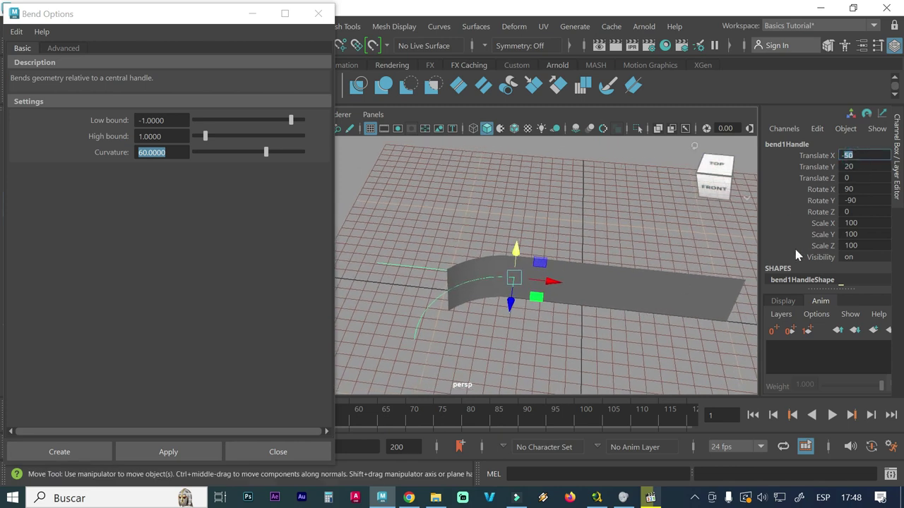
key("Return")
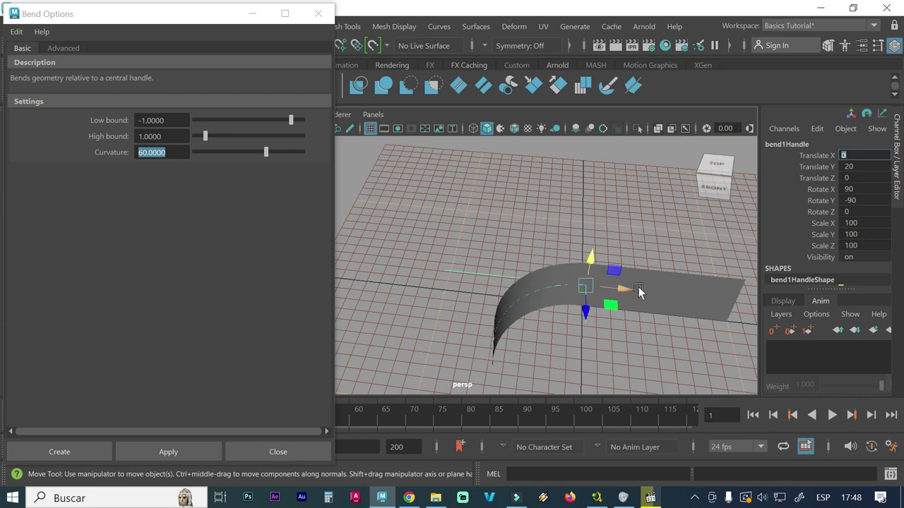
type("50")
key("Return")
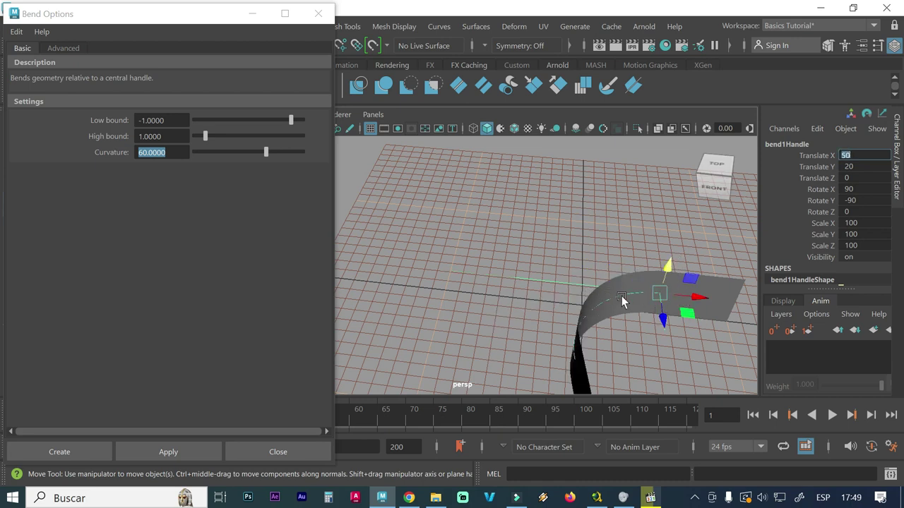
type("-50")
key("Return")
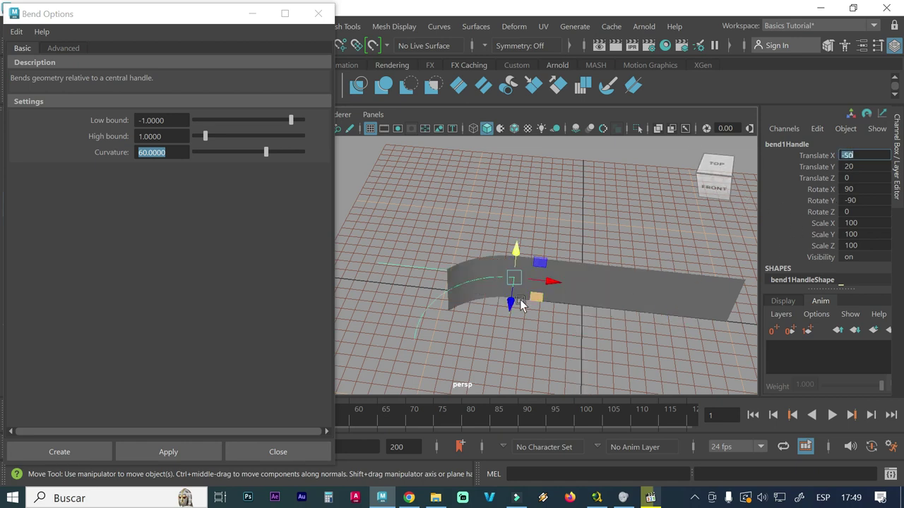
mouse_move(514, 324)
left_mouse_down("alt")
mouse_move(525, 337)
mouse_move(570, 342)
mouse_move(543, 341)
left_mouse_up("alt")
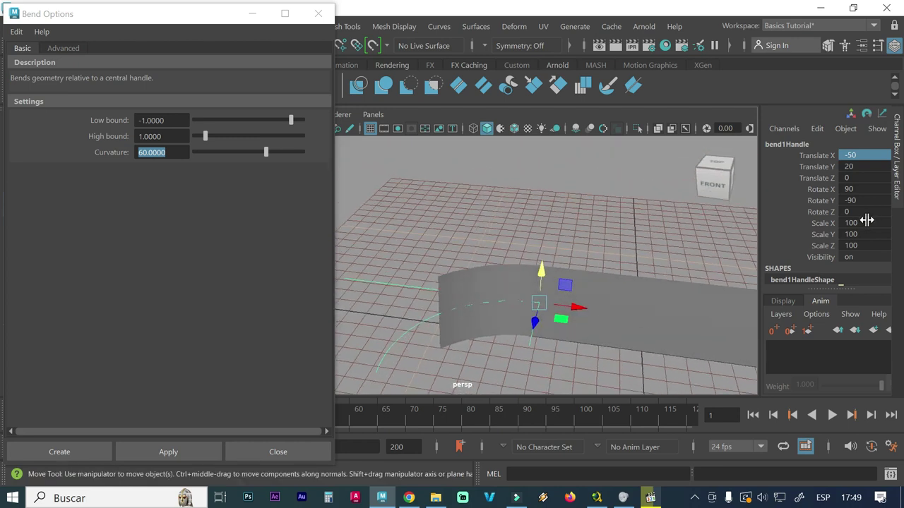
scroll(773, 228, "down", 3)
scroll(773, 228, "down", 2)
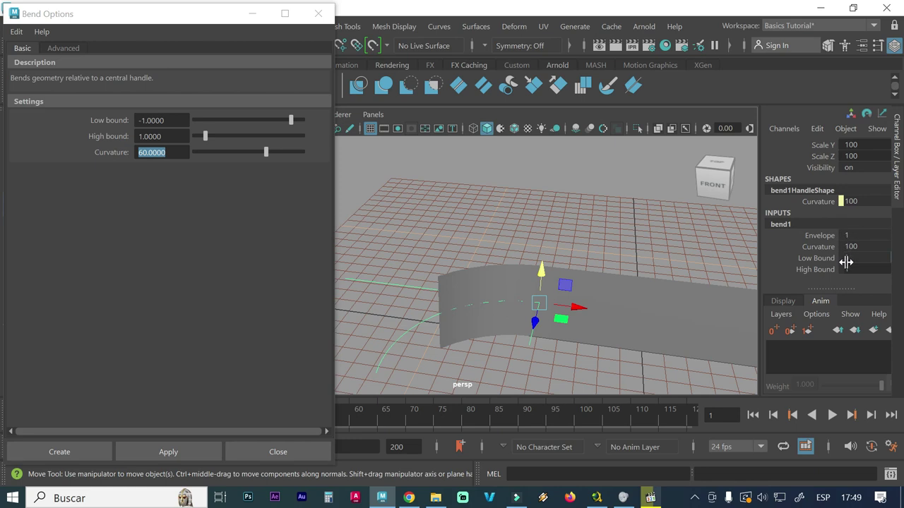
Step: Set bend1 High Bound to 0.1 and orbit to inspect the slight curve
double_click(852, 269)
type("0.1")
key("Return")
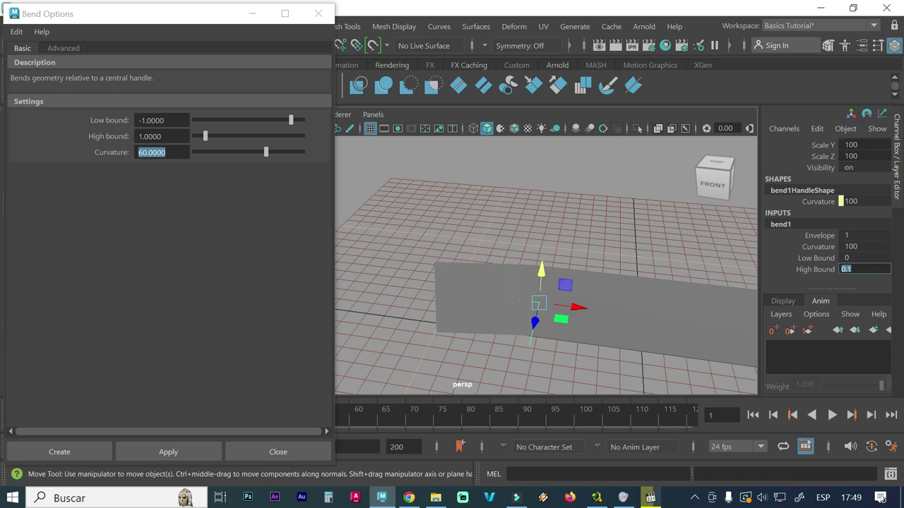
mouse_move(466, 316)
left_mouse_down("alt")
mouse_move(607, 326)
mouse_move(591, 329)
left_mouse_up("alt")
left_click_drag(542, 272, 463, 241, "alt")
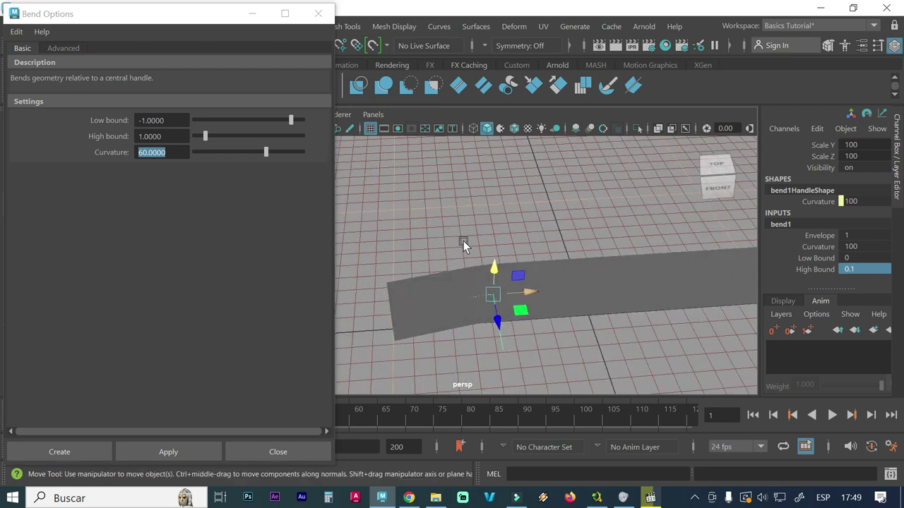
Step: Raise bend1's Curvature in stages through 200, 300, 500 and 800 to a final 900
left_click(859, 245)
type("200")
key("Return")
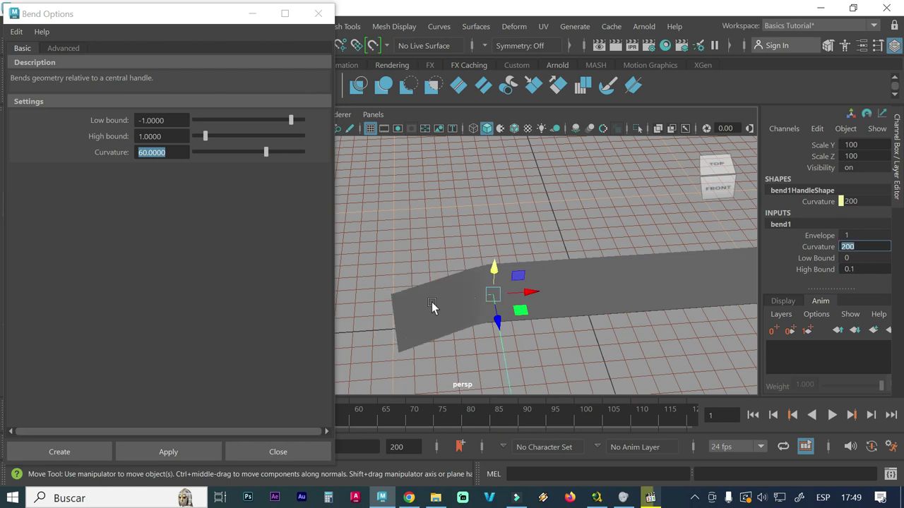
type("300")
key("Return")
type("500")
key("Return")
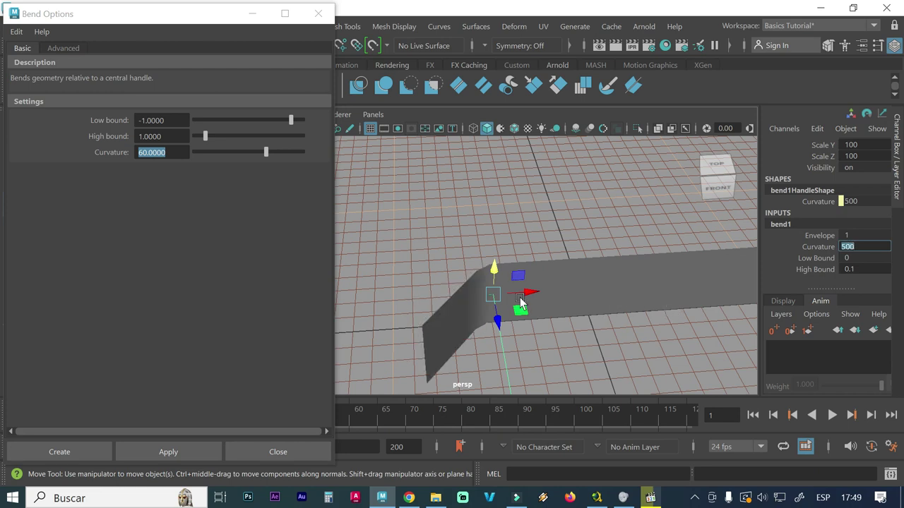
type("80")
type("0")
key("Return")
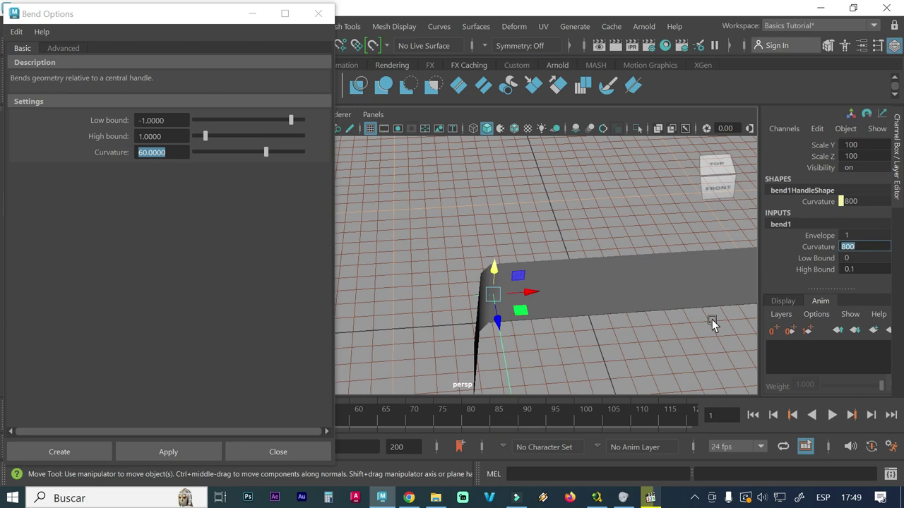
type("900")
key("Return")
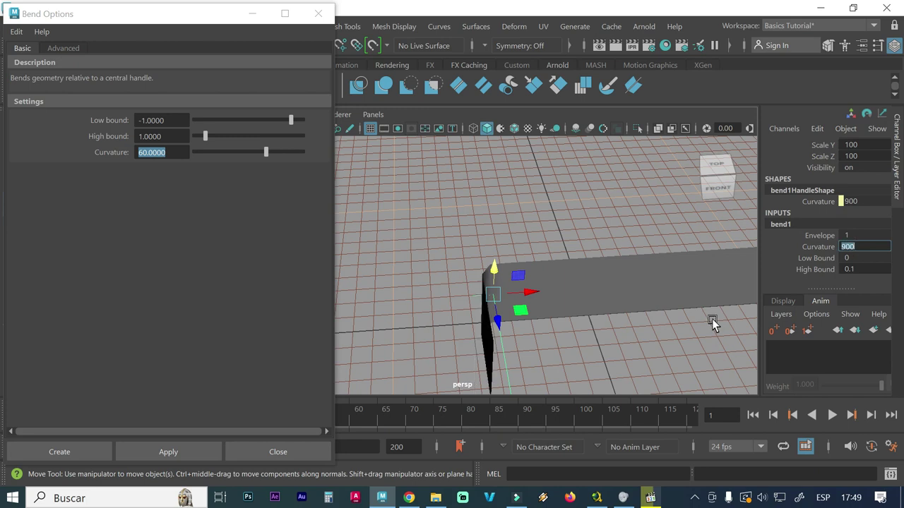
Step: Tumble and track the perspective view around the bent plane to inspect the sharp corner
mouse_move(558, 350)
left_mouse_down("alt")
mouse_move(539, 272)
mouse_move(510, 312)
mouse_move(516, 278)
mouse_move(492, 268)
mouse_move(496, 275)
left_mouse_up("alt")
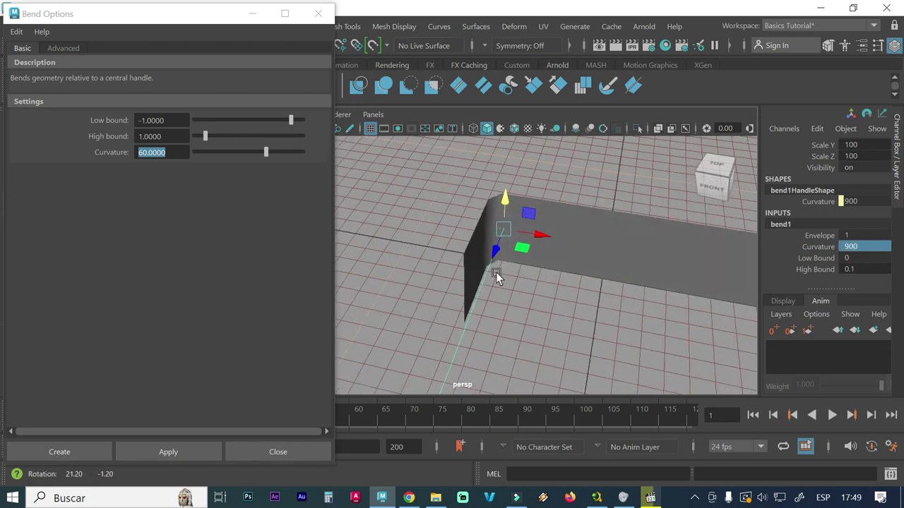
left_click_drag(473, 300, 494, 286, "alt")
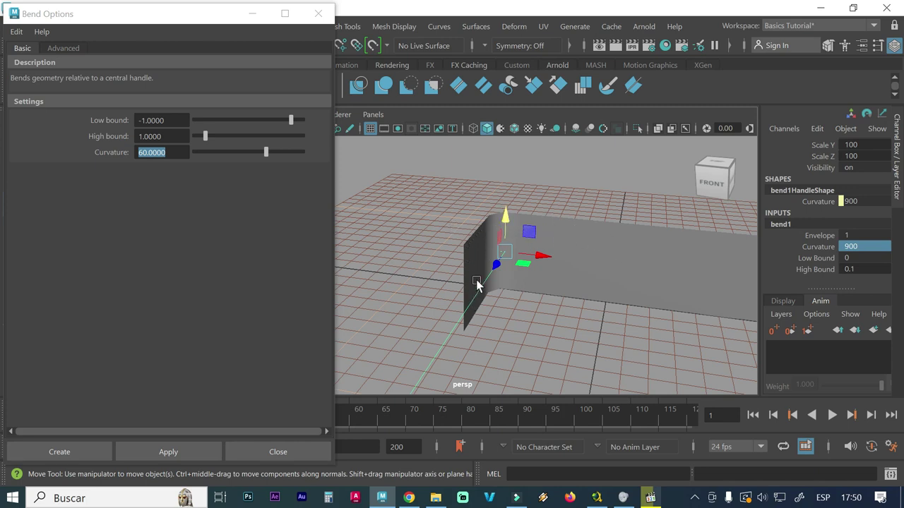
middle_click_drag(585, 280, 526, 276, "alt")
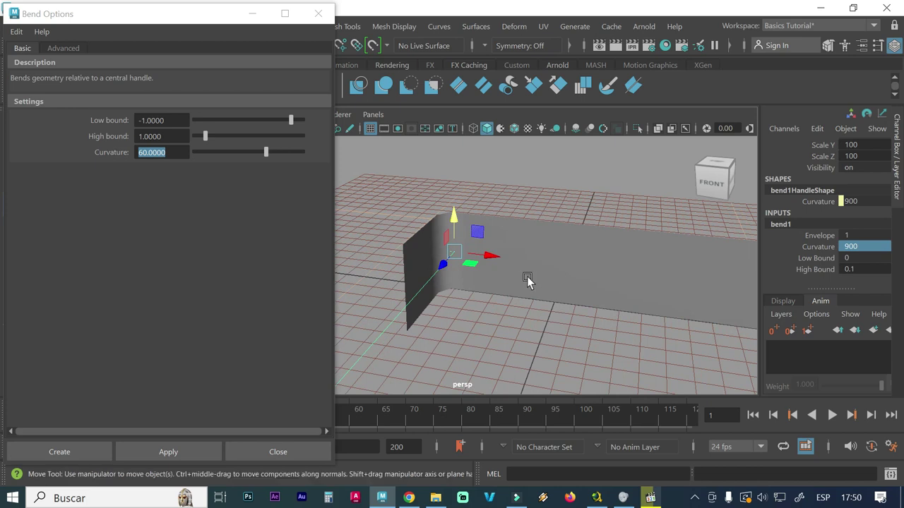
middle_click_drag(601, 276, 560, 276, "alt")
mouse_move(588, 275)
left_mouse_down("alt")
mouse_move(530, 276)
mouse_move(565, 273)
mouse_move(556, 272)
left_mouse_up("alt")
middle_click_drag(556, 272, 584, 275, "alt")
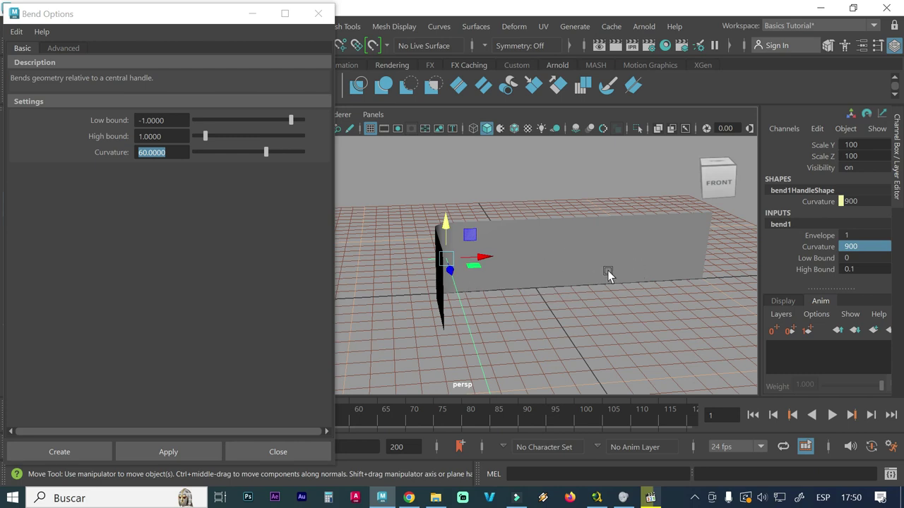
middle_click_drag(633, 271, 584, 272, "alt")
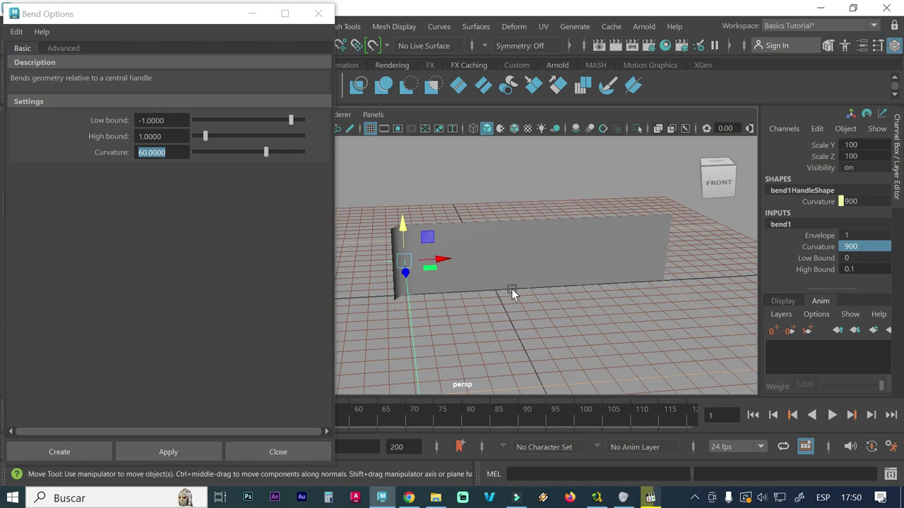
left_click_drag(511, 288, 485, 293, "alt")
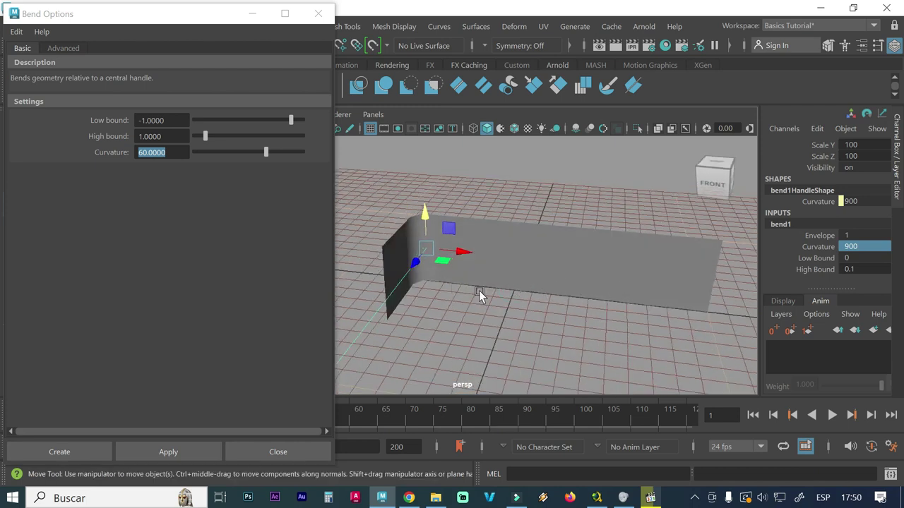
Step: Try High Bound 0.2 on bend1, view it from above, then restore High Bound 0.1
double_click(846, 269)
type("0.2")
key("Return")
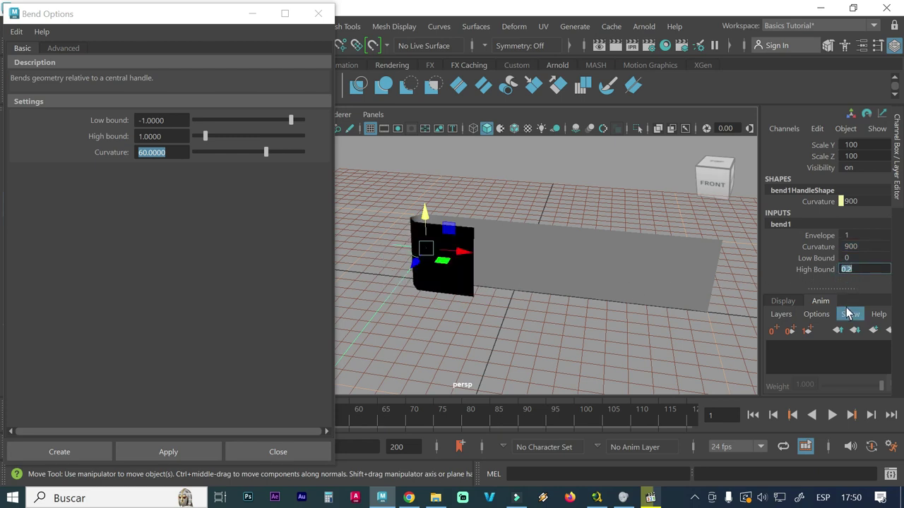
mouse_move(526, 283)
left_mouse_down("alt")
mouse_move(460, 292)
mouse_move(429, 331)
left_mouse_up("alt")
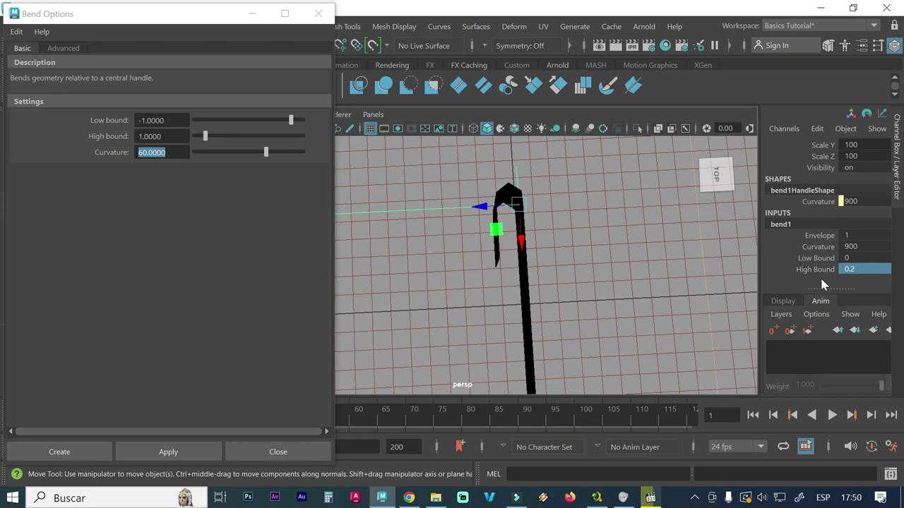
double_click(846, 269)
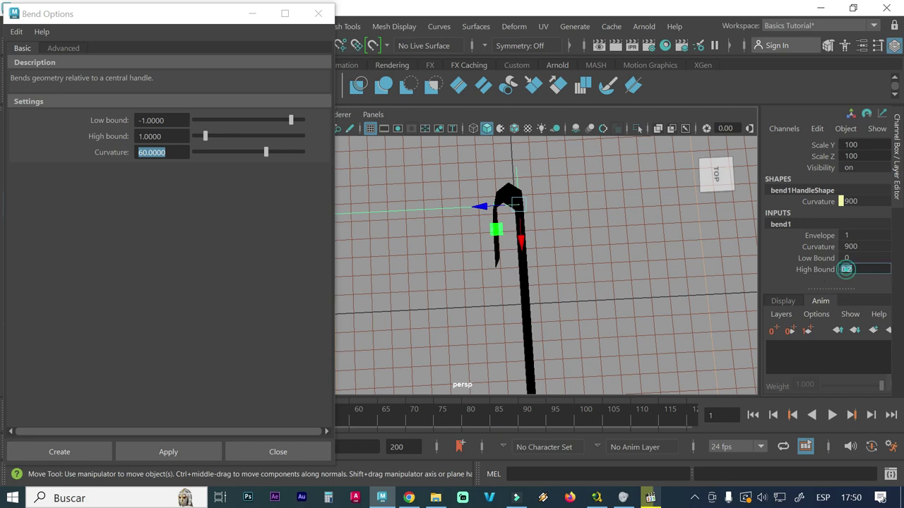
type("0.1")
key("Return")
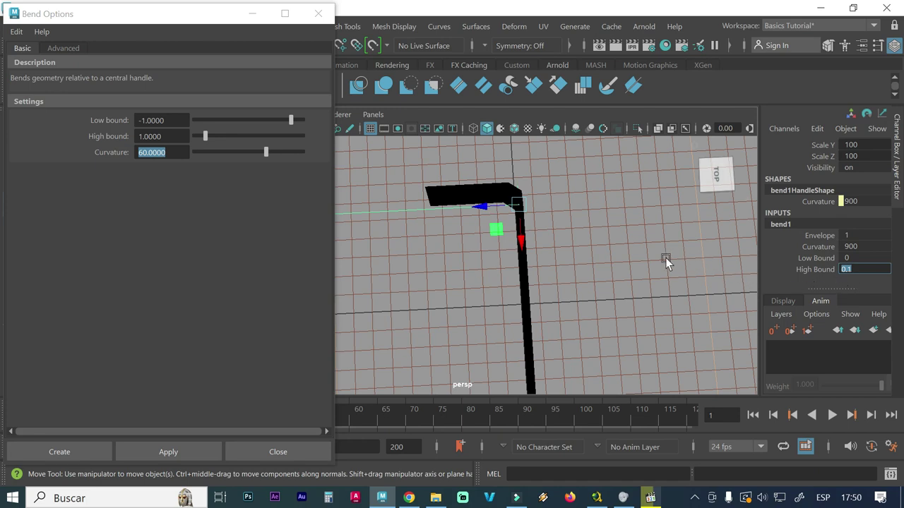
Step: Zoom in on the corner and select the bent plane pPlane1 instead of the bend handle
left_click_drag(619, 267, 658, 248, "alt")
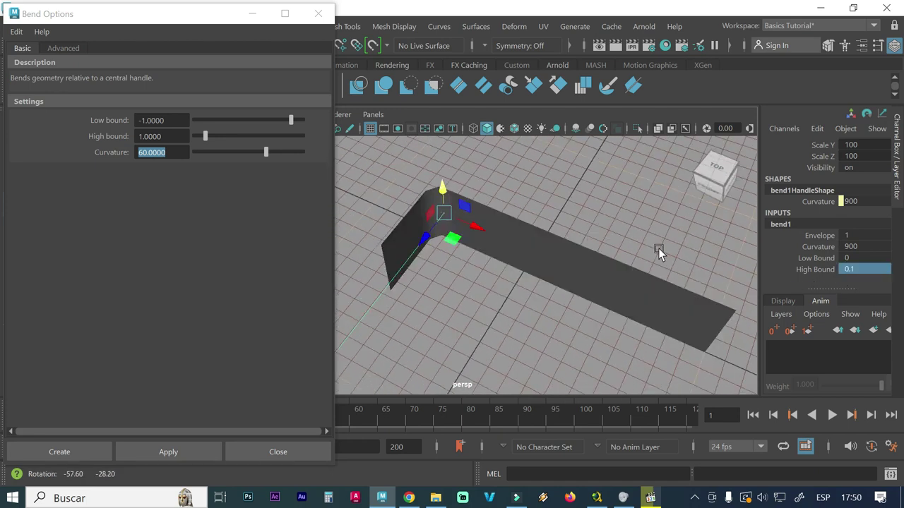
scroll(555, 279, "up", 1)
scroll(577, 278, "up", 1)
scroll(650, 250, "up", 1)
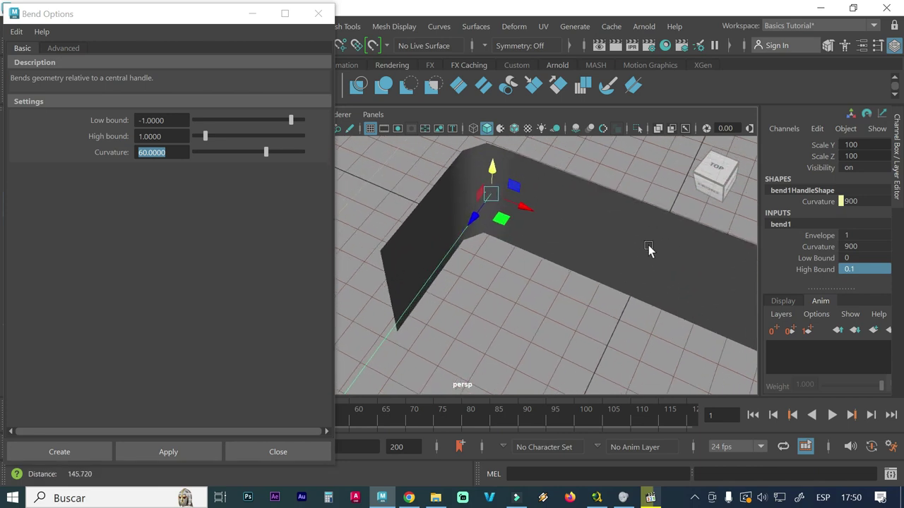
scroll(577, 261, "up", 1)
left_click_drag(577, 261, 536, 232, "alt")
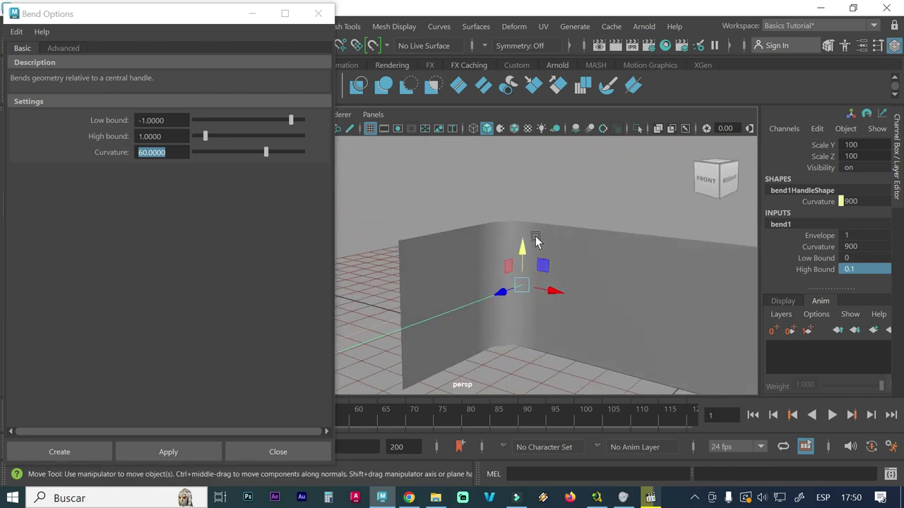
left_click(511, 185)
left_click(484, 226)
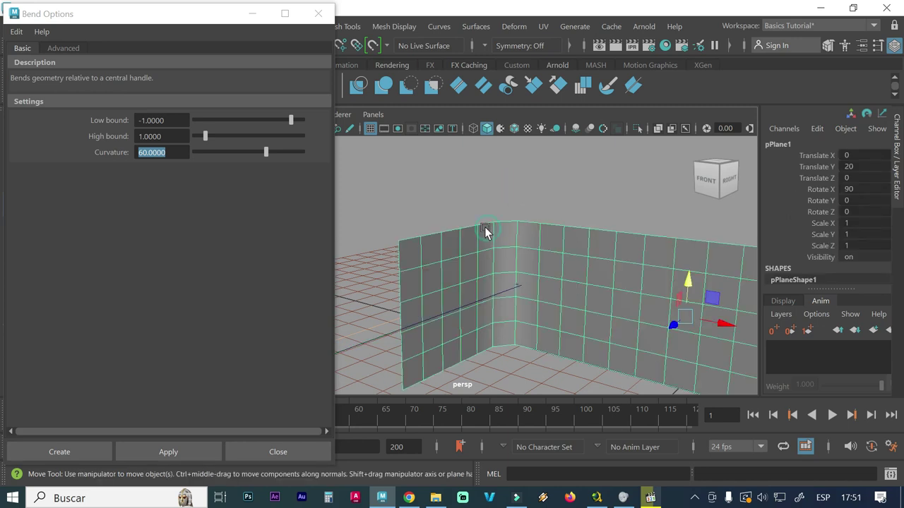
left_click(516, 208)
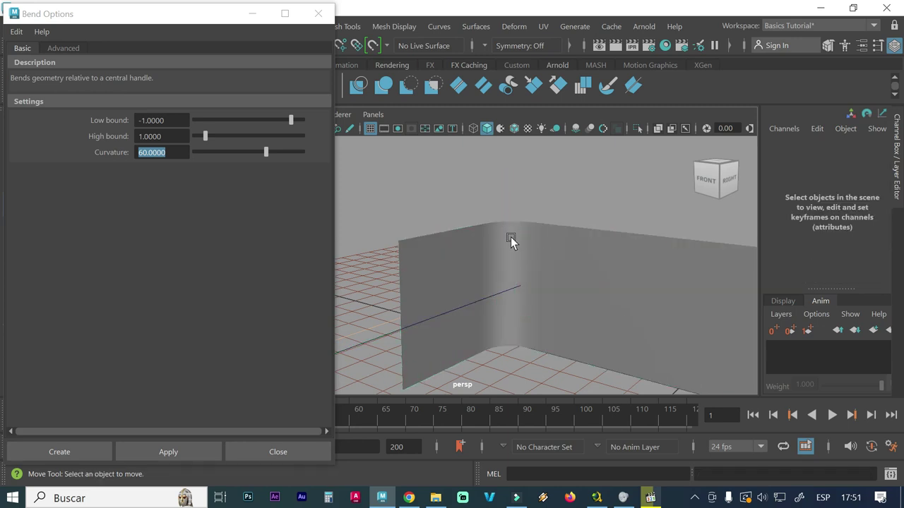
left_click(510, 236)
Step: Preview pPlane1 as a smoothed mesh and close the Bend Options dialog
key("3")
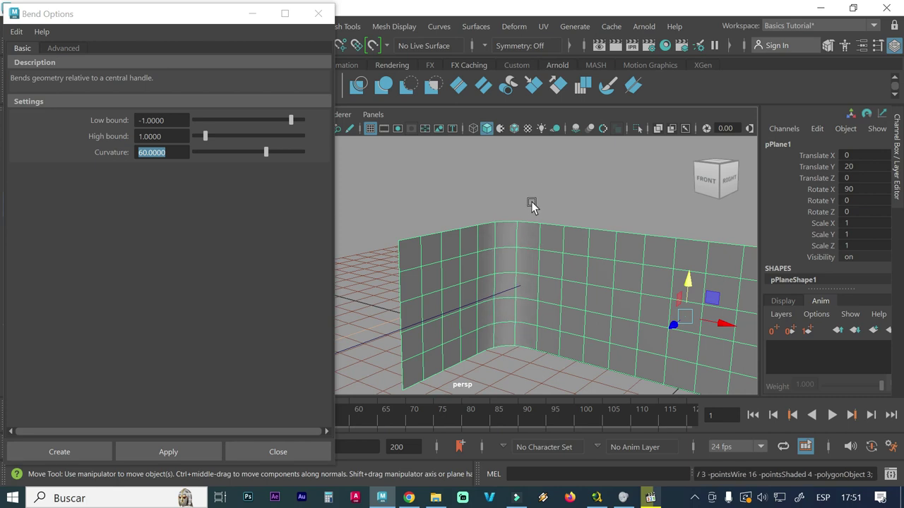
left_click_drag(531, 201, 551, 224, "alt")
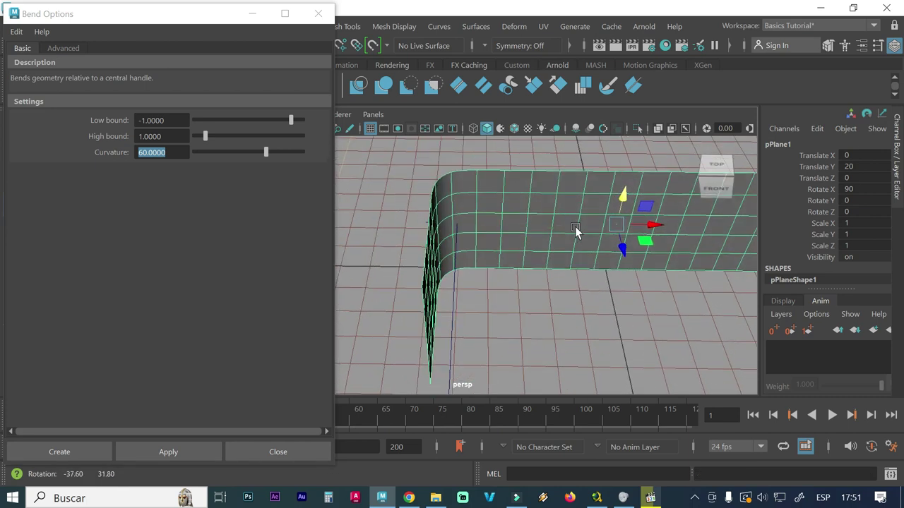
scroll(551, 223, "down", 2)
scroll(541, 233, "down", 2)
scroll(551, 261, "down", 2)
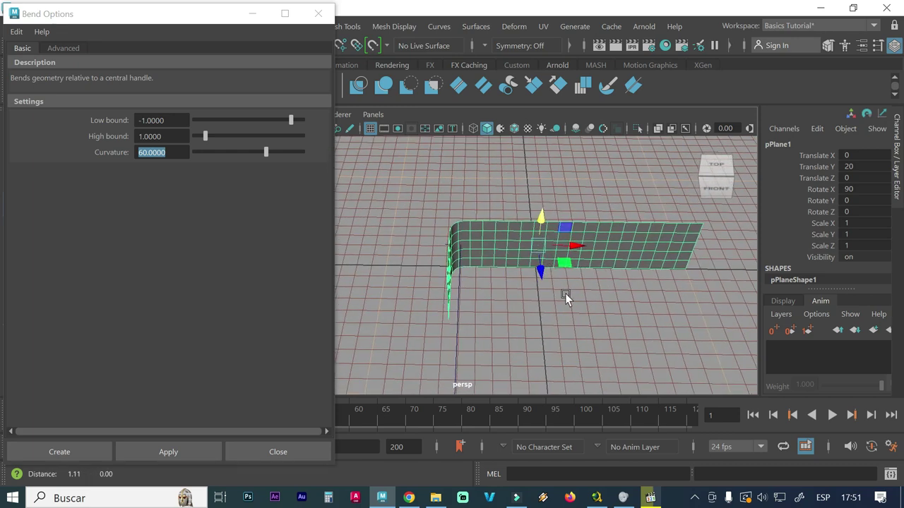
left_click_drag(565, 293, 527, 282, "alt")
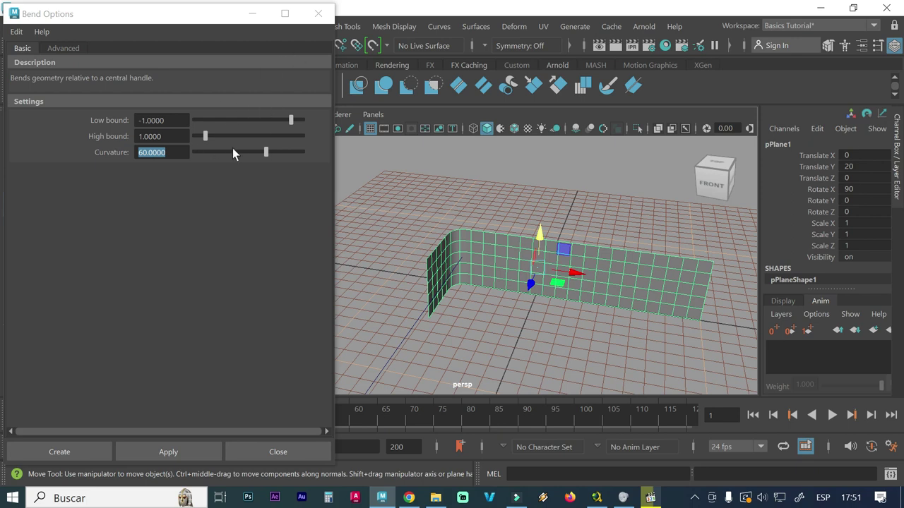
left_click(318, 14)
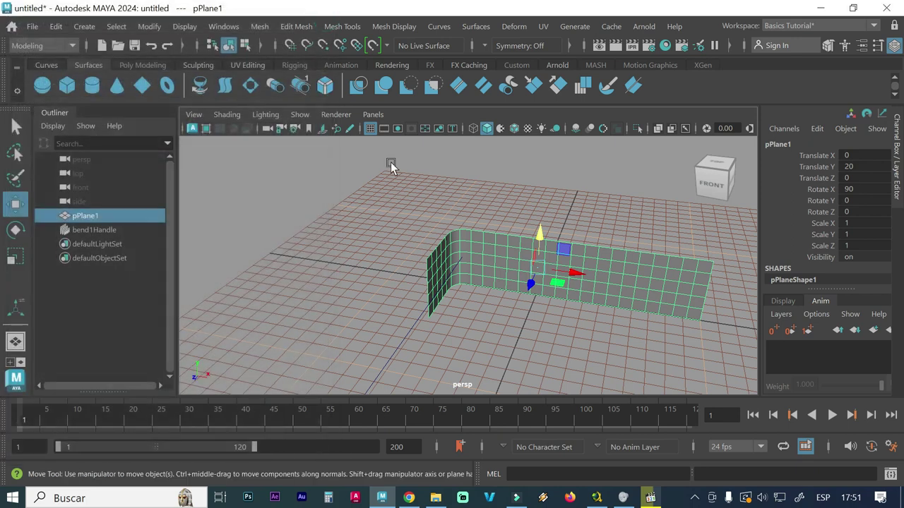
Step: Show bend1 in the Attribute Editor and Channel Box to confirm Curvature 900, Low Bound 0, High Bound 0.1
key("ctrl+a")
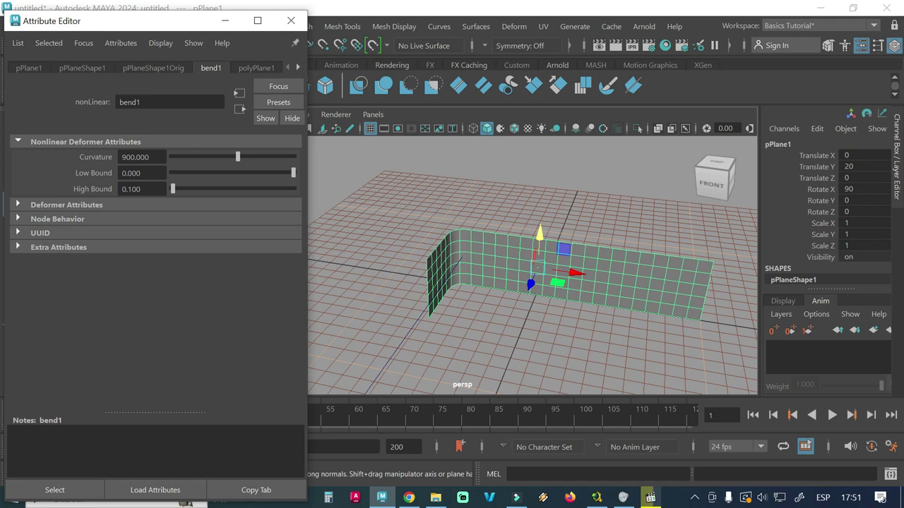
scroll(828, 242, "down", 2)
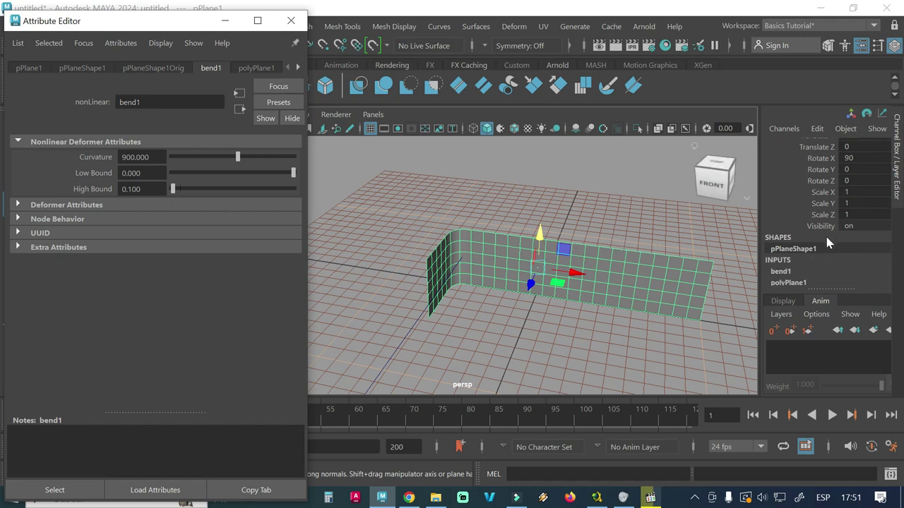
left_click(783, 265)
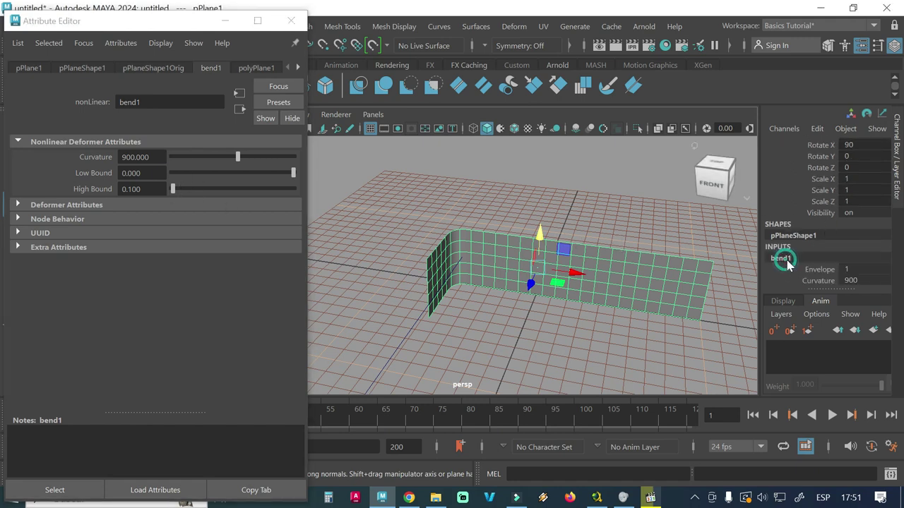
scroll(845, 275, "down", 3)
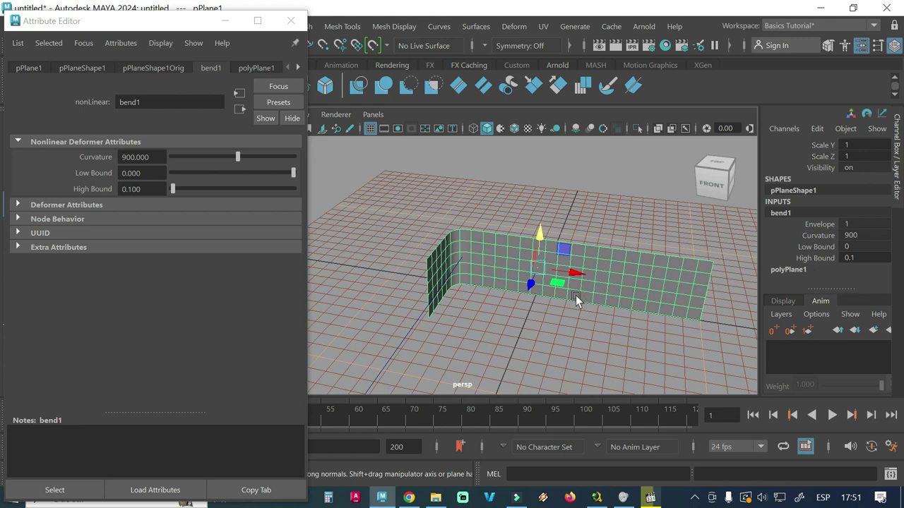
mouse_move(587, 330)
left_mouse_down("alt")
mouse_move(556, 332)
mouse_move(597, 328)
left_mouse_up("alt")
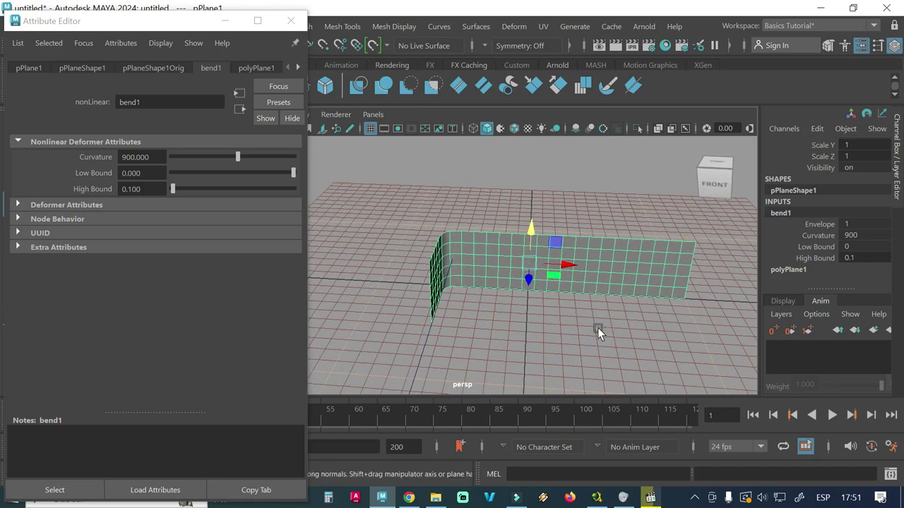